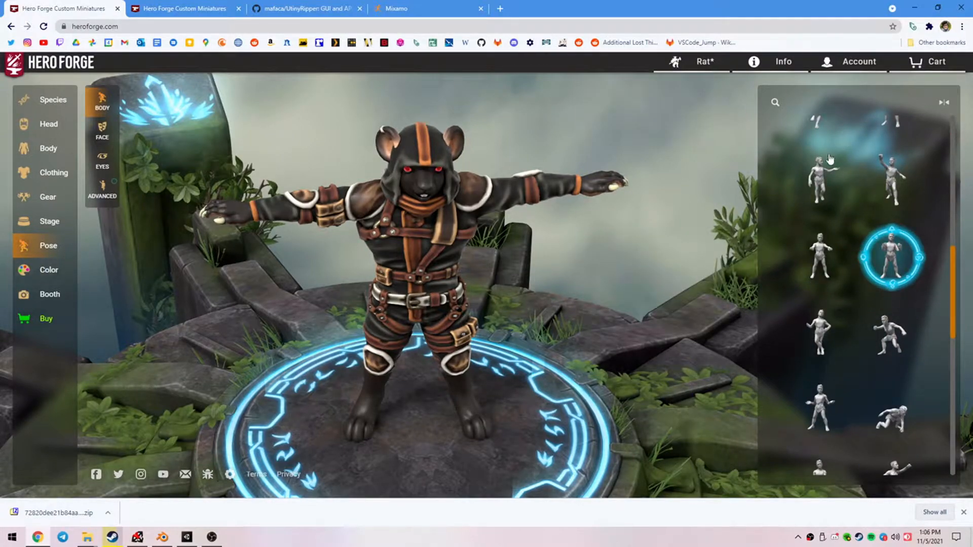
# Look through the preset body poses and the advanced posing options for the rat miniature.
pyautogui.scroll(5, 834, 187)
pyautogui.scroll(5, 842, 203)
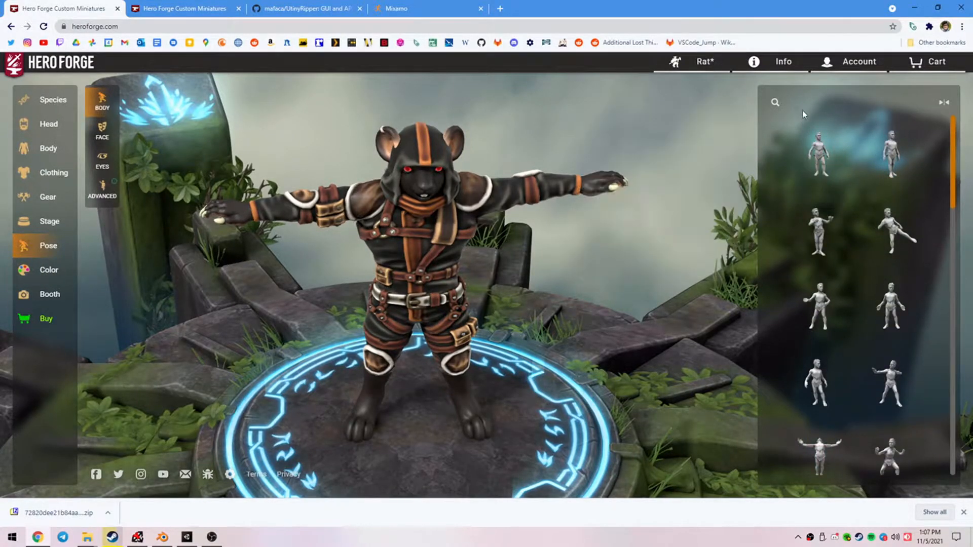
pyautogui.click(102, 188)
pyautogui.moveTo(349, 256); pyautogui.dragTo(334, 398)
pyautogui.moveTo(506, 380); pyautogui.dragTo(545, 291)
# Open the purchase options and locate the 3D Tabletop Download compatible with Tabletop Simulator.
pyautogui.click(45, 319)
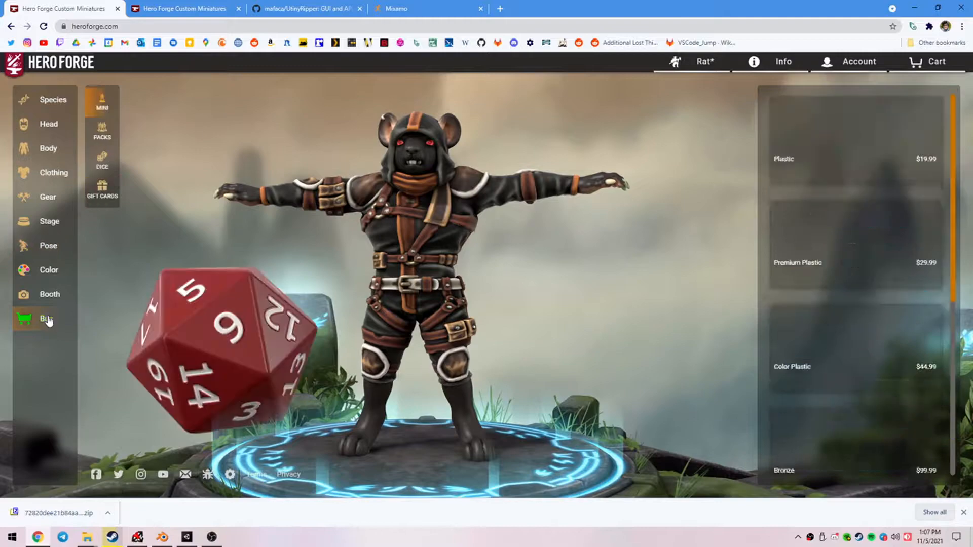
pyautogui.moveTo(874, 276)
pyautogui.scroll(-5, 874, 275)
pyautogui.moveTo(810, 384)
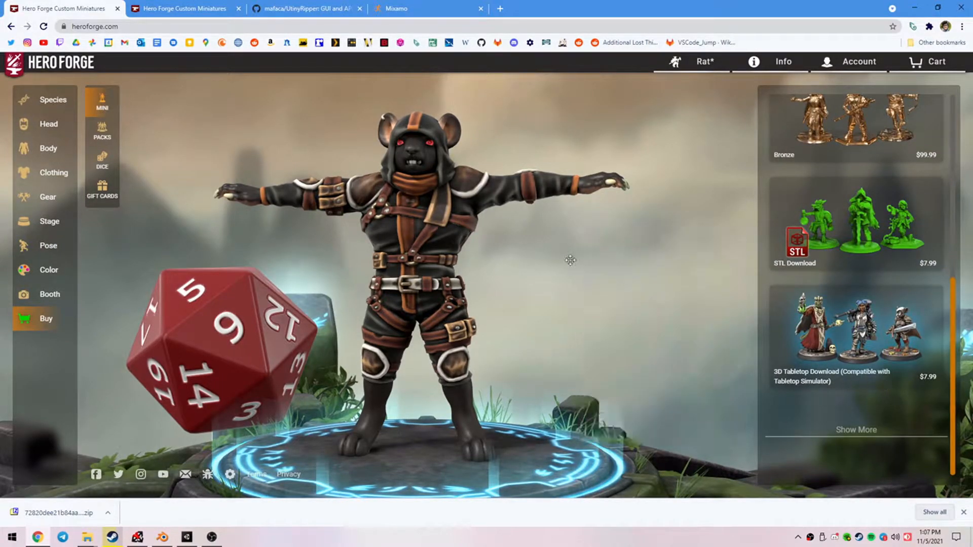
# From the account's digital downloads page, show the downloaded zip in its folder and open the extracted folder containing Rat_TTS_assetBundle.unity3d.
pyautogui.click(159, 6)
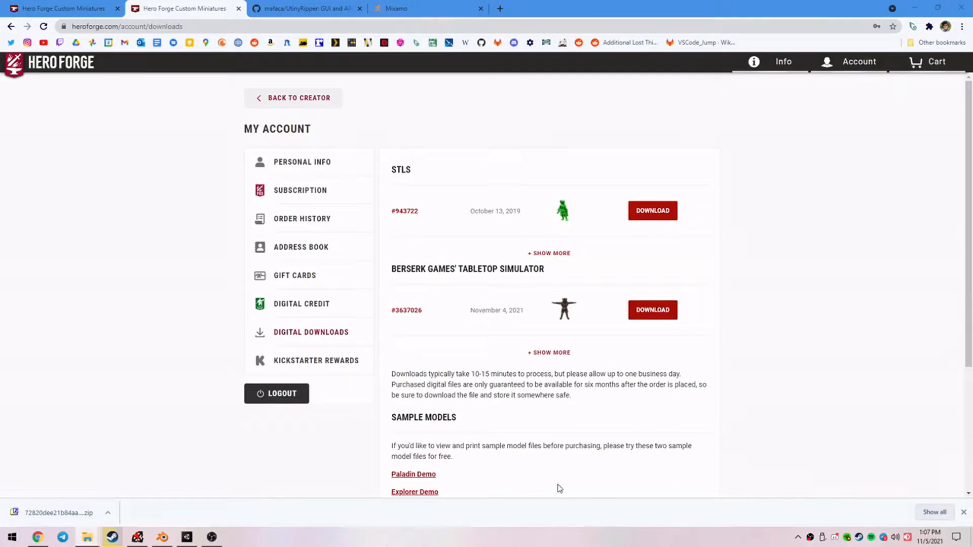
pyautogui.click(108, 513)
pyautogui.click(168, 475)
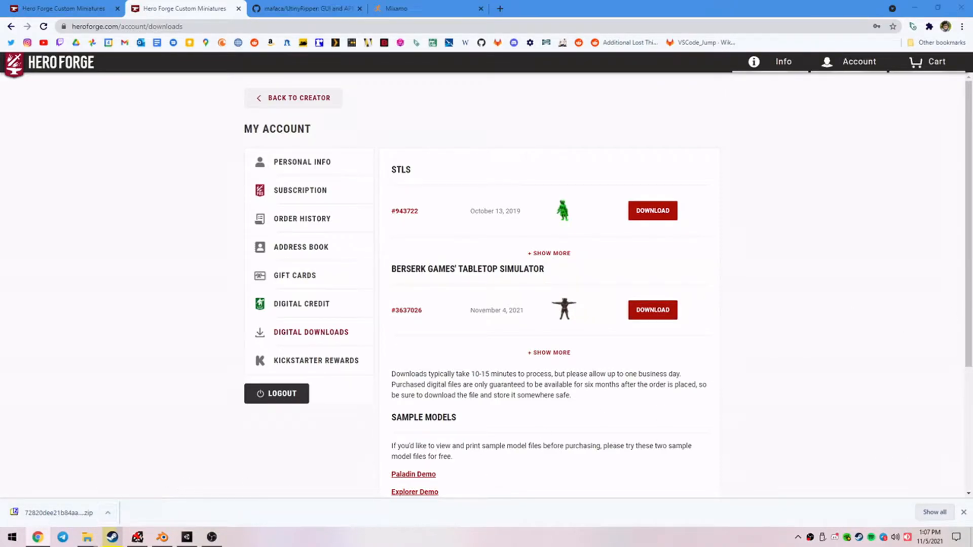
pyautogui.rightClick(518, 332)
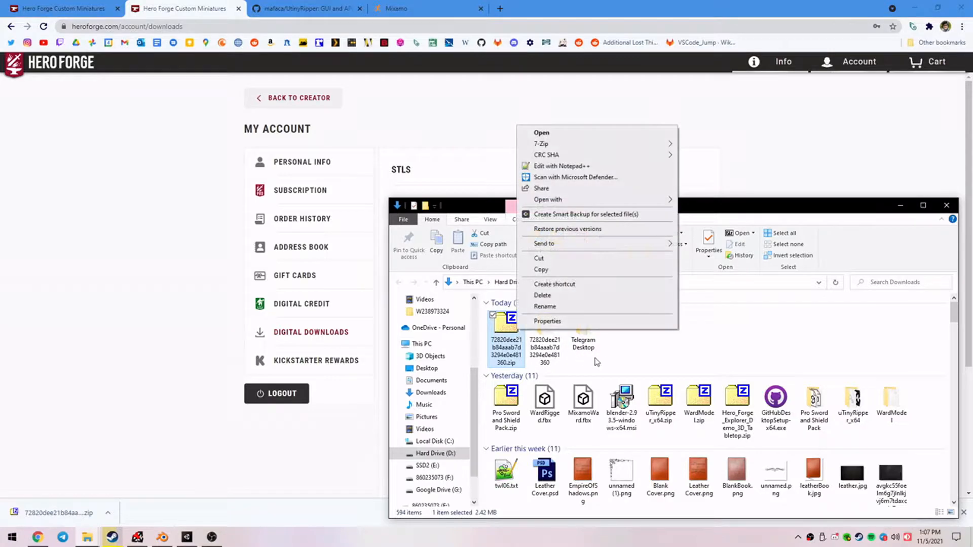
pyautogui.press('Escape')
pyautogui.doubleClick(545, 350)
pyautogui.click(584, 318)
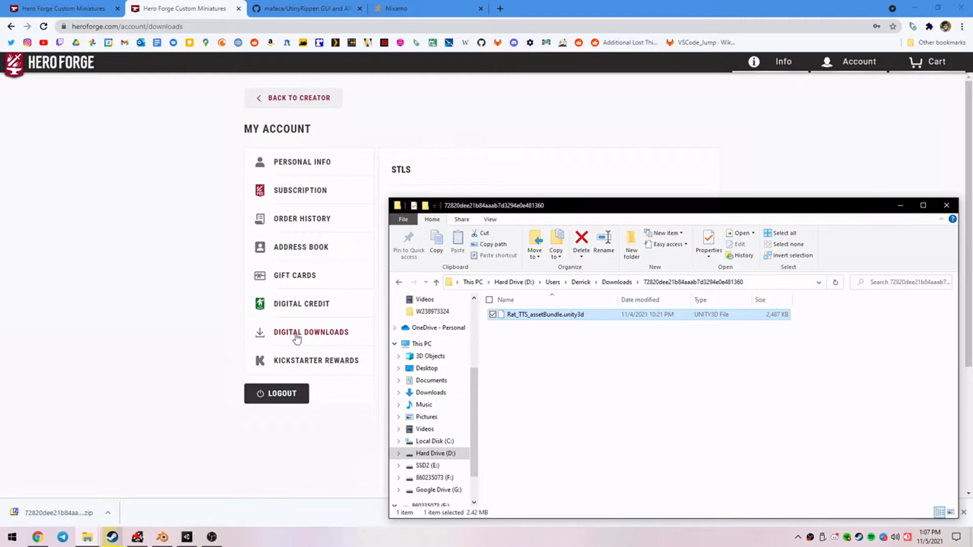
pyautogui.moveTo(543, 203); pyautogui.dragTo(497, 165)
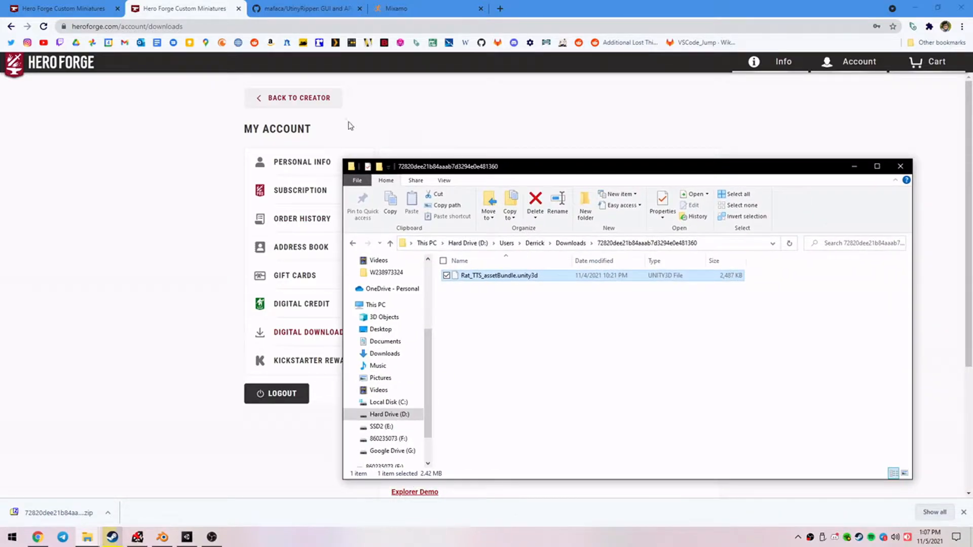
# Switch to the UtinyRipper GitHub page and locate the uTinyRipper download link in the readme.
pyautogui.click(315, 7)
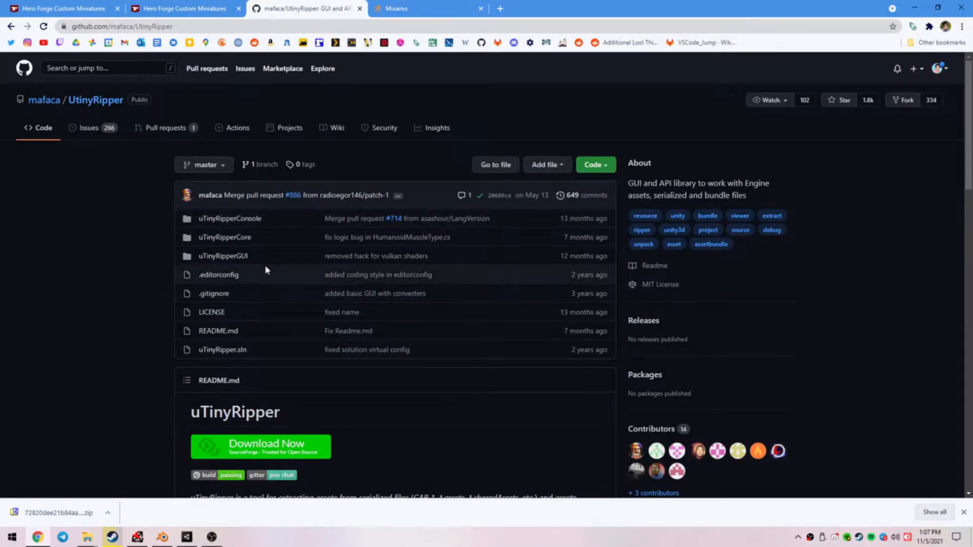
pyautogui.scroll(-3, 324, 288)
pyautogui.scroll(3, 385, 309)
pyautogui.scroll(-1, 385, 310)
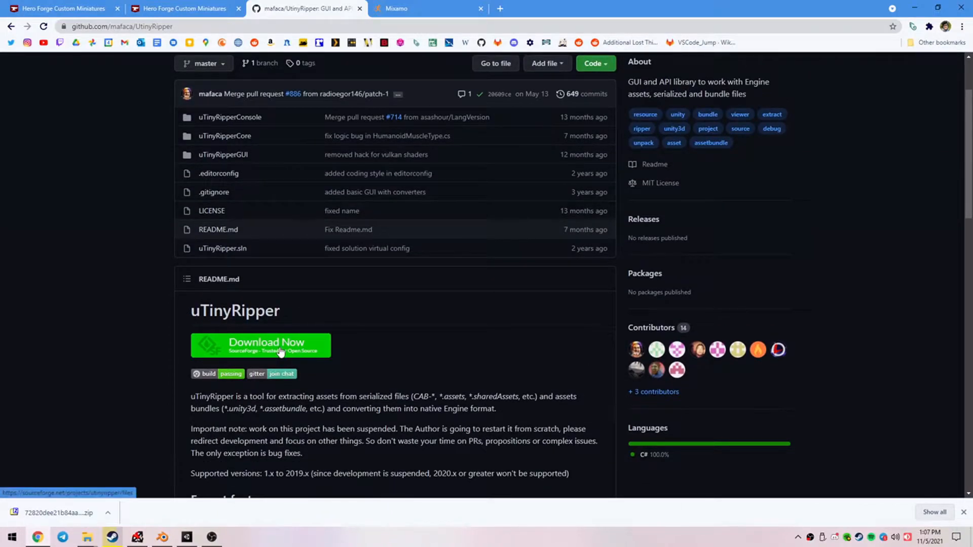
# Switch to uTinyRipper and load Rat_TTS_assetBundle.unity3d from the extracted download folder.
pyautogui.click(202, 8)
pyautogui.hotkey('alt', 'Tab')
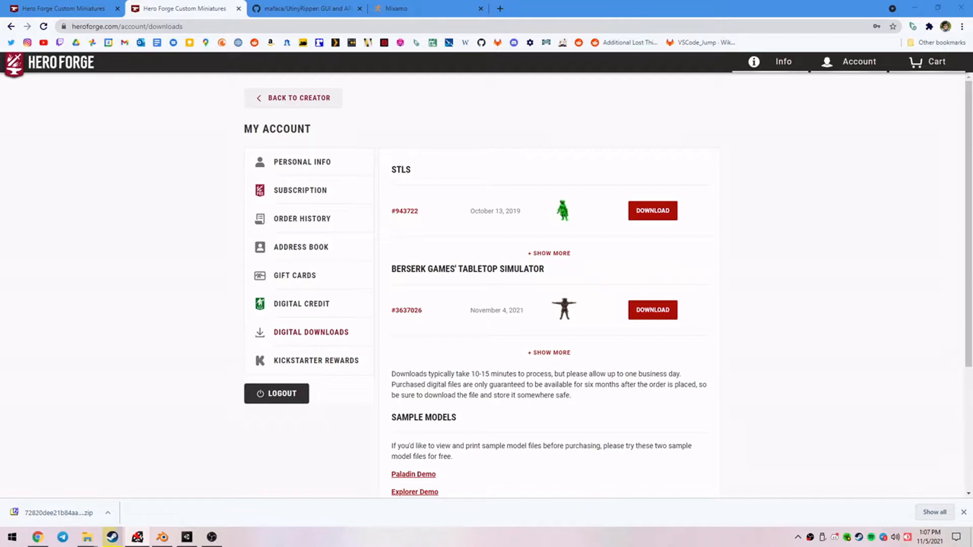
pyautogui.moveTo(972, 88); pyautogui.dragTo(409, 87)
pyautogui.click(87, 538)
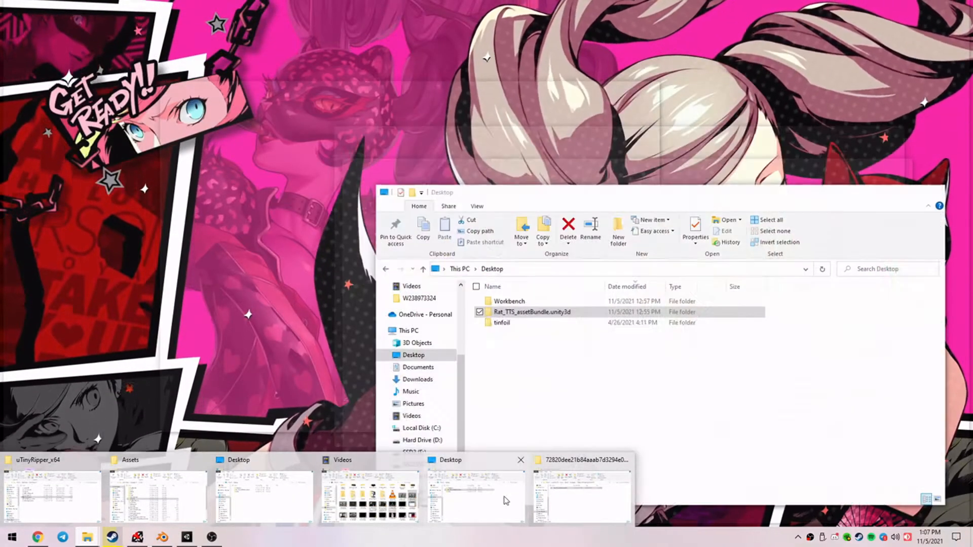
pyautogui.click(578, 494)
pyautogui.moveTo(525, 169); pyautogui.dragTo(705, 163)
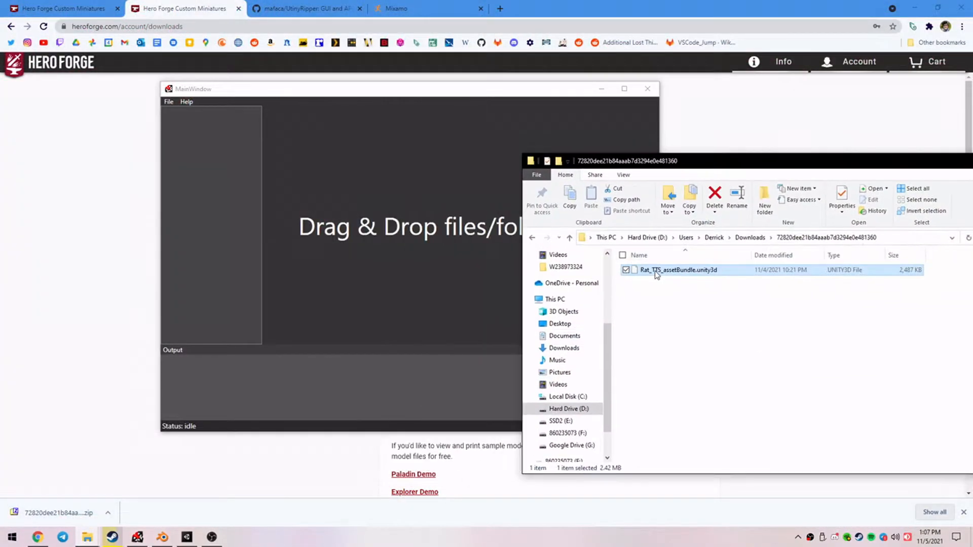
pyautogui.moveTo(256, 228); pyautogui.dragTo(256, 229)
pyautogui.click(458, 166)
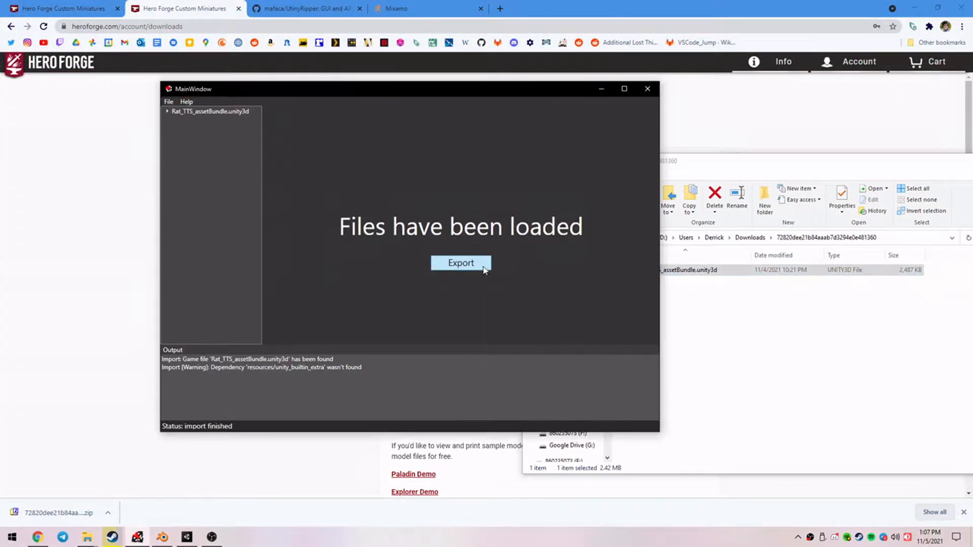
# Export the loaded asset bundle to the Desktop and open the export location.
pyautogui.click(460, 263)
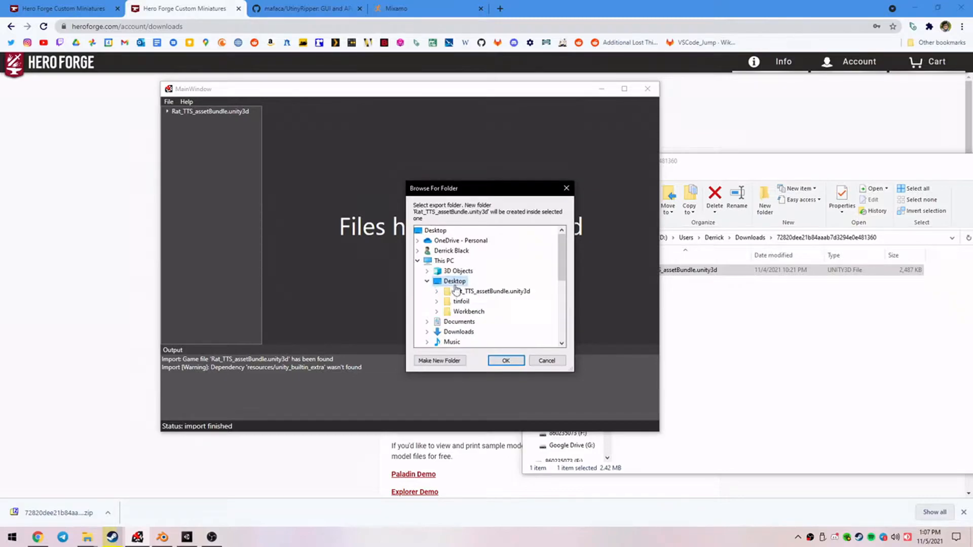
pyautogui.click(504, 361)
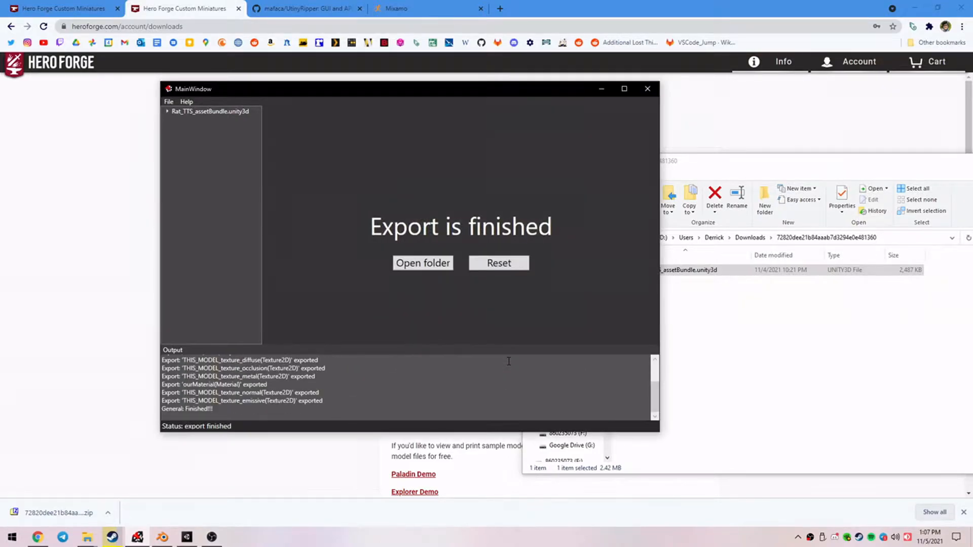
pyautogui.click(424, 263)
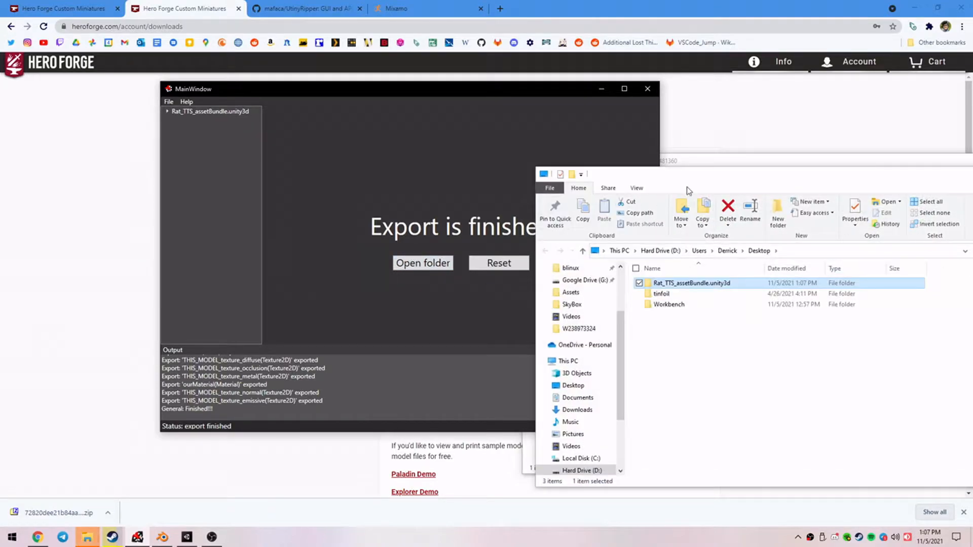
# Open the Assets folder inside the exported Rat_TTS_assetBundle.unity3d folder and minimize the uTinyRipper window.
pyautogui.doubleClick(419, 279)
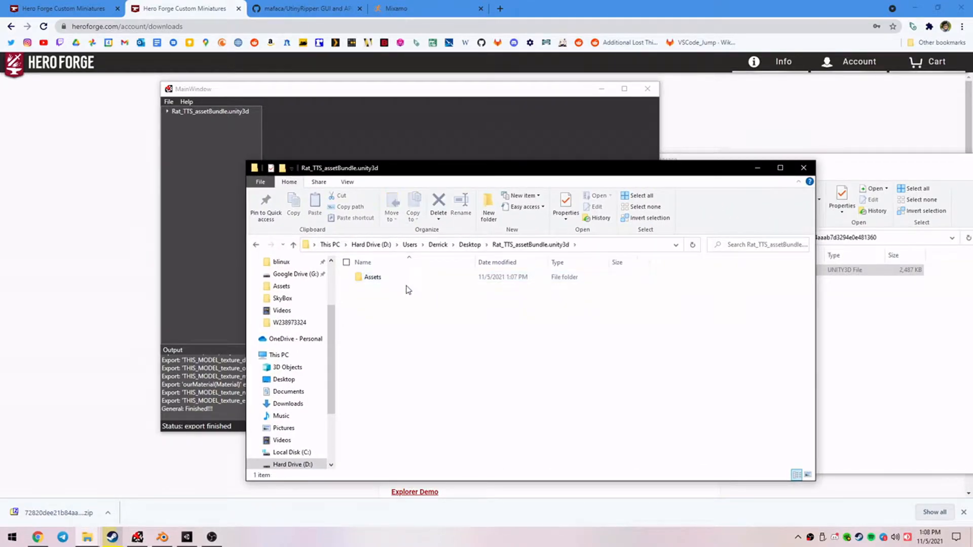
pyautogui.doubleClick(404, 279)
pyautogui.hotkey('ctrl', 'a')
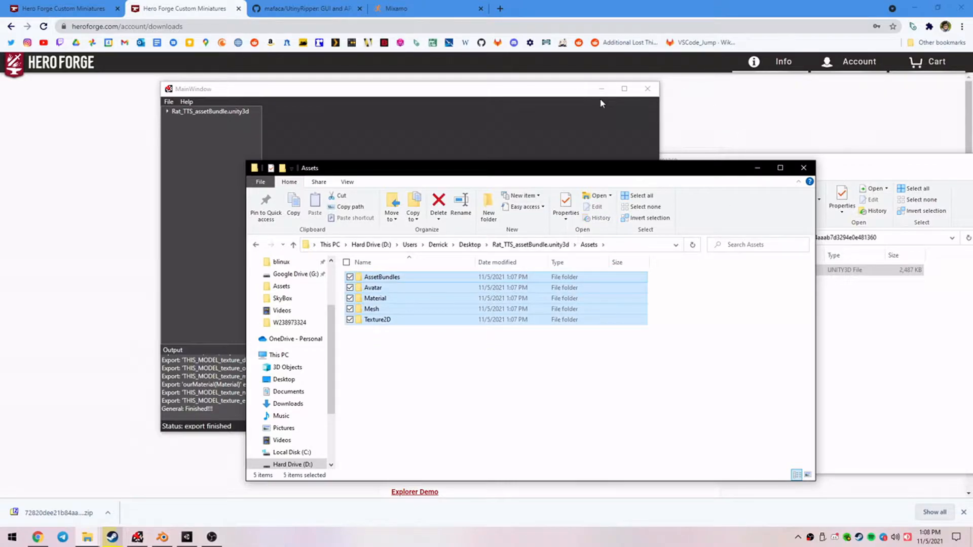
pyautogui.click(602, 90)
pyautogui.click(420, 356)
pyautogui.moveTo(434, 176); pyautogui.dragTo(302, 159)
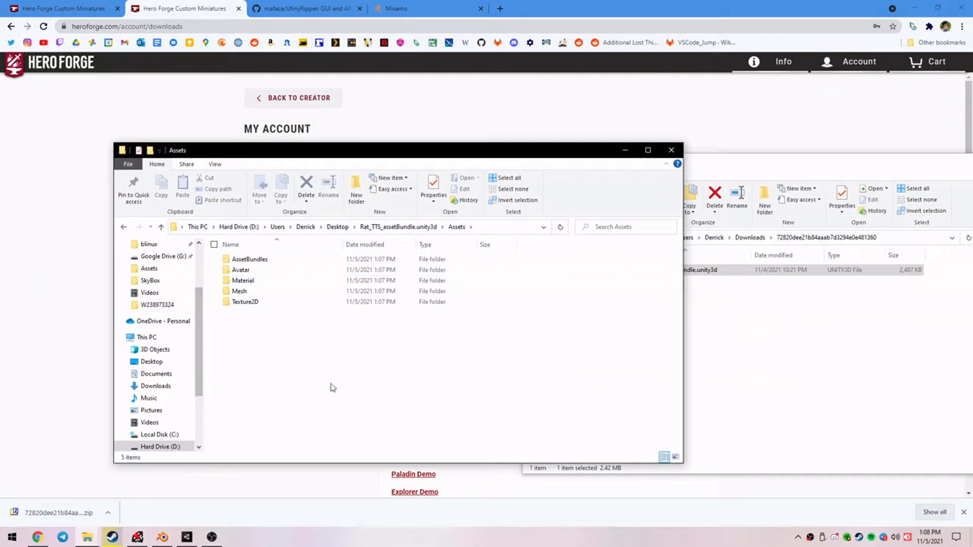
# Switch to Unity and delete the old rat model from the scene and the Rat_TTS_assetBundle.unity3d folder from the project assets.
pyautogui.click(184, 539)
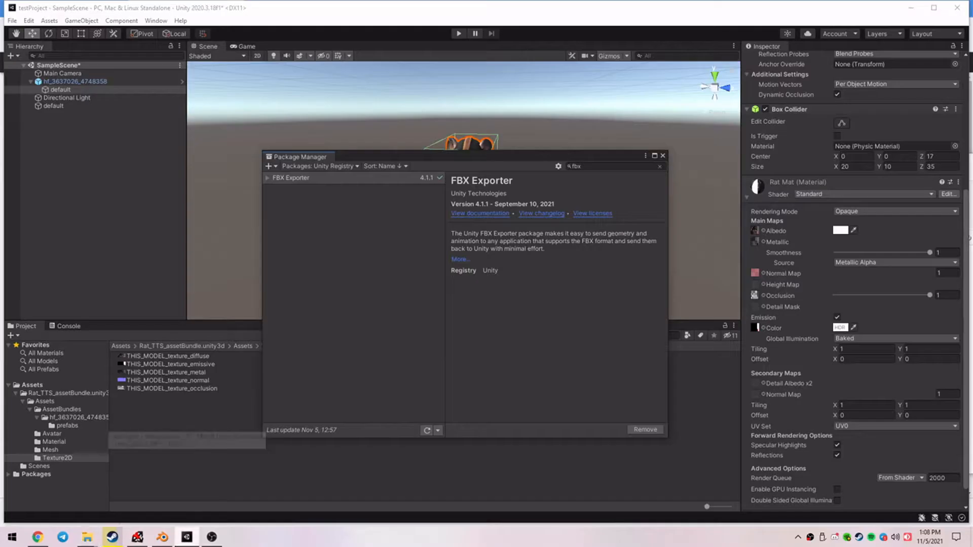
pyautogui.click(663, 156)
pyautogui.click(145, 84)
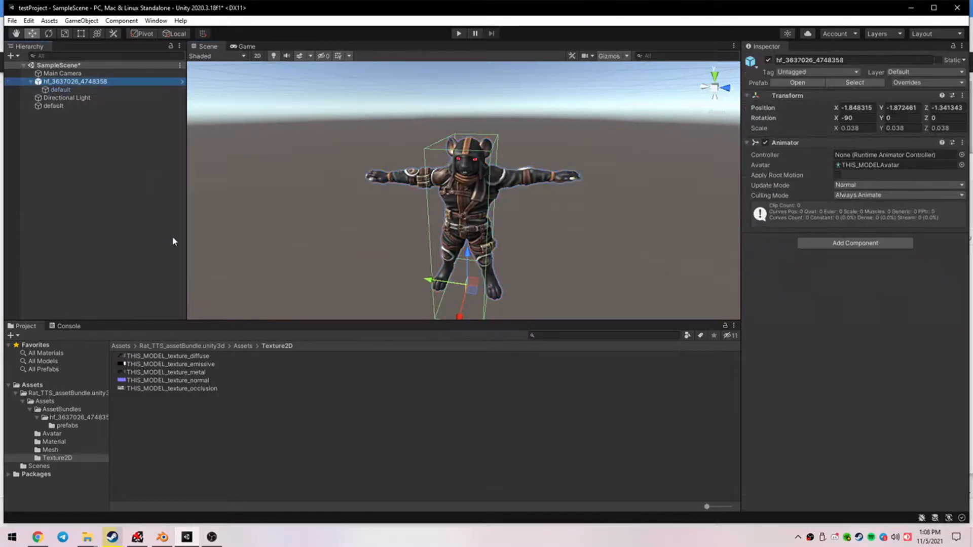
pyautogui.press('Delete')
pyautogui.click(121, 346)
pyautogui.click(152, 356)
pyautogui.press('Delete')
pyautogui.click(515, 288)
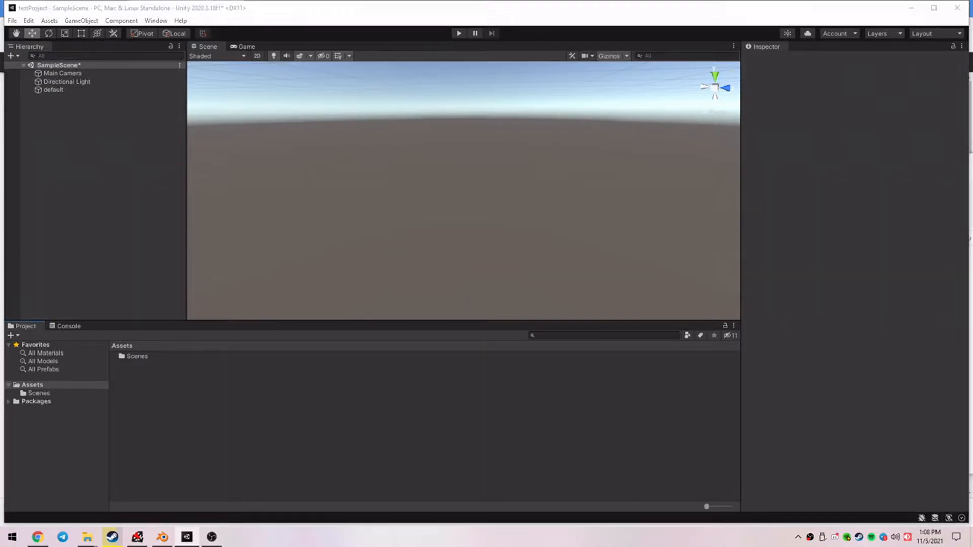
# Import the Rat_TTS_assetBundle.unity3d folder from the Desktop into the project's Assets.
pyautogui.moveTo(972, 113); pyautogui.dragTo(492, 112)
pyautogui.moveTo(491, 221); pyautogui.dragTo(136, 386)
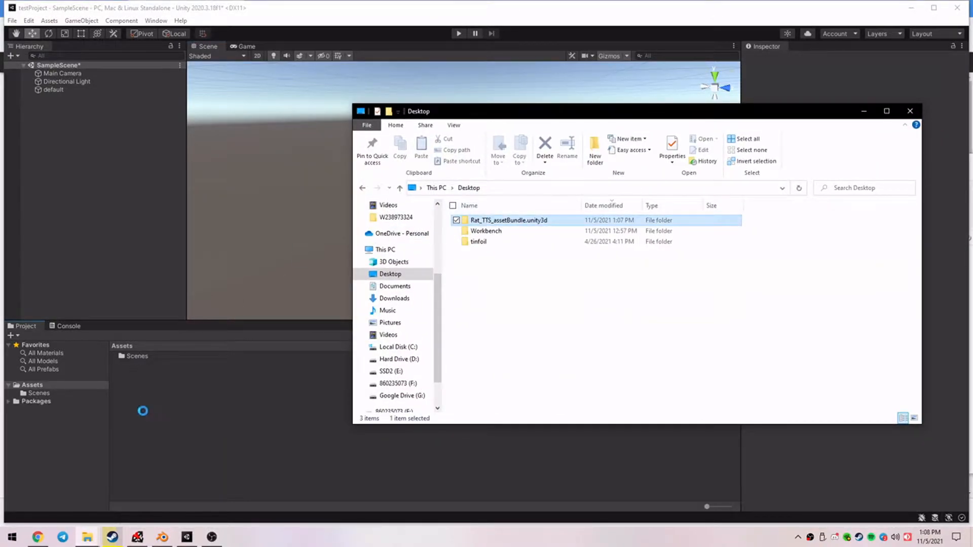
pyautogui.click(201, 403)
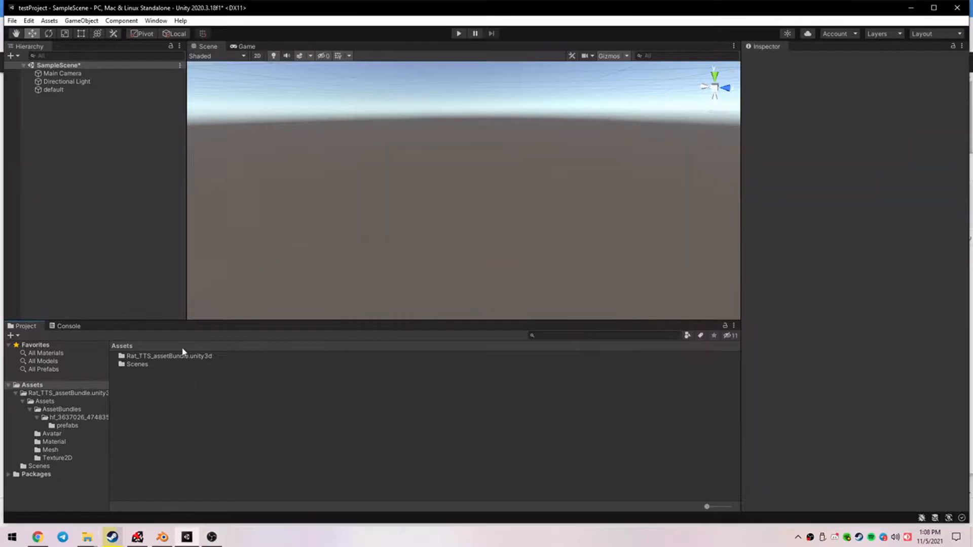
# Open the inner Assets folder of the imported Rat_TTS_assetBundle.unity3d folder.
pyautogui.click(189, 356)
pyautogui.doubleClick(189, 357)
pyautogui.doubleClick(151, 358)
pyautogui.rightClick(193, 412)
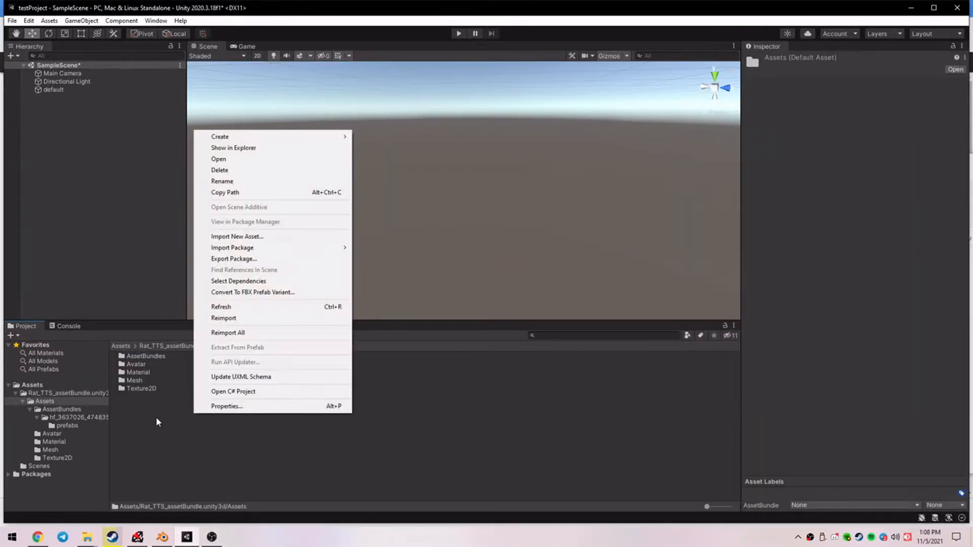
pyautogui.click(150, 388)
# Place the rat prefab from the prefabs folder under AssetBundles into the scene and frame it in the view.
pyautogui.click(154, 358)
pyautogui.doubleClick(154, 358)
pyautogui.doubleClick(155, 357)
pyautogui.click(143, 357)
pyautogui.doubleClick(143, 357)
pyautogui.moveTo(146, 357); pyautogui.dragTo(392, 237)
pyautogui.moveTo(463, 205); pyautogui.dragTo(495, 98)
pyautogui.press('f')
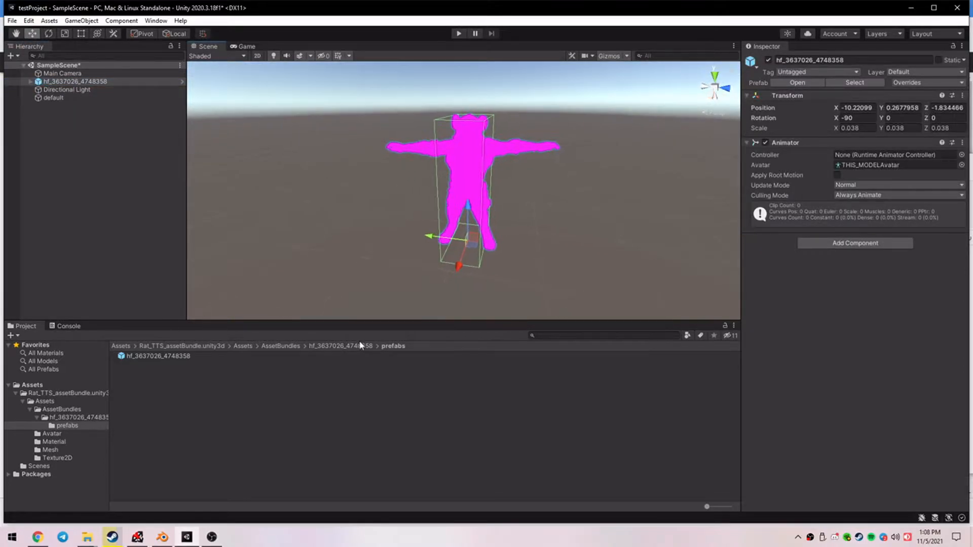
# Create a material named ratMat in the bundle's inner Assets folder.
pyautogui.click(243, 345)
pyautogui.rightClick(200, 428)
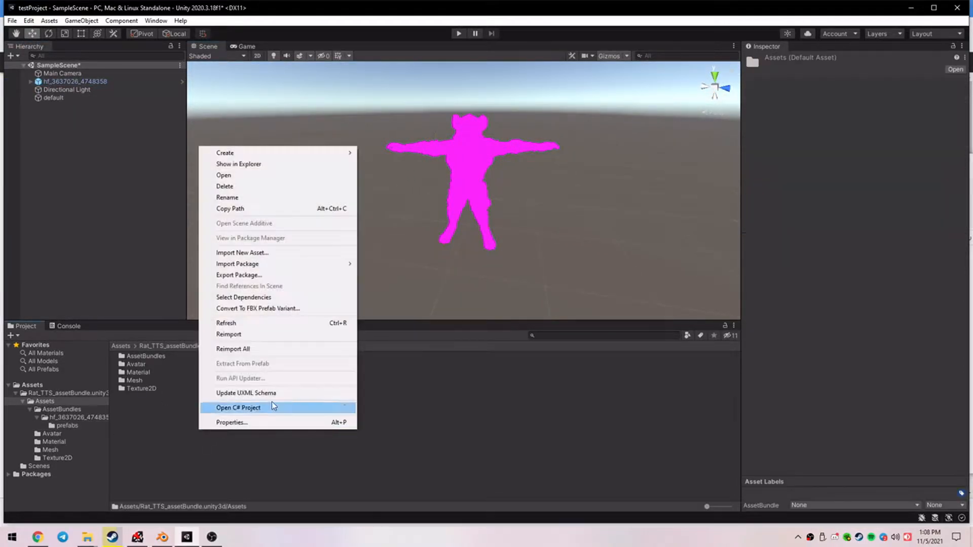
pyautogui.moveTo(263, 153)
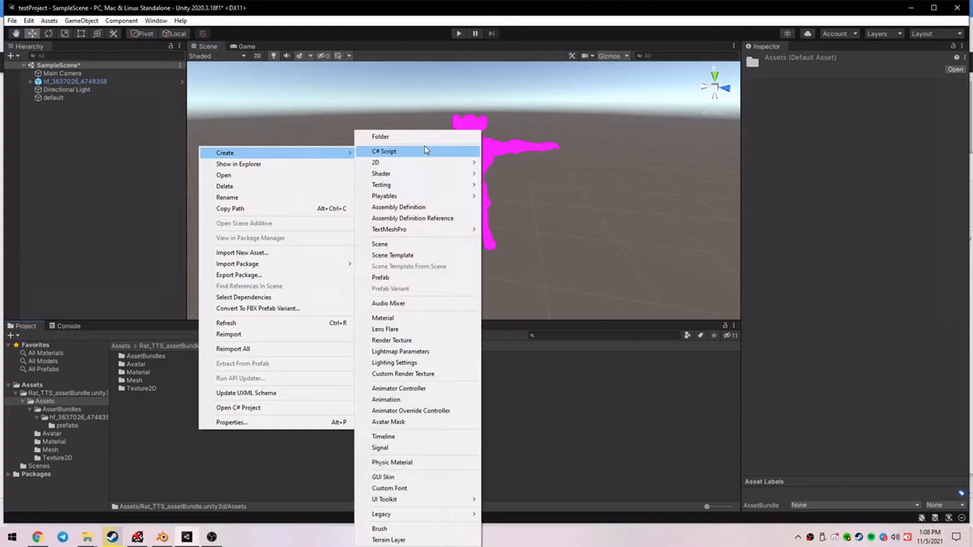
pyautogui.click(401, 311)
pyautogui.write('ratMat')
pyautogui.press('Return')
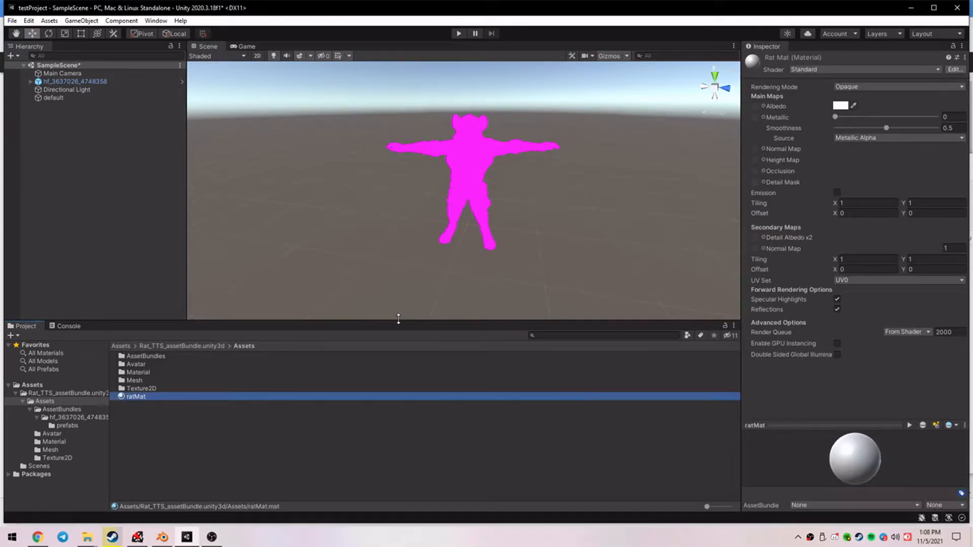
# Apply the ratMat material to the rat model in the scene and select the prefab's default child object.
pyautogui.click(152, 381)
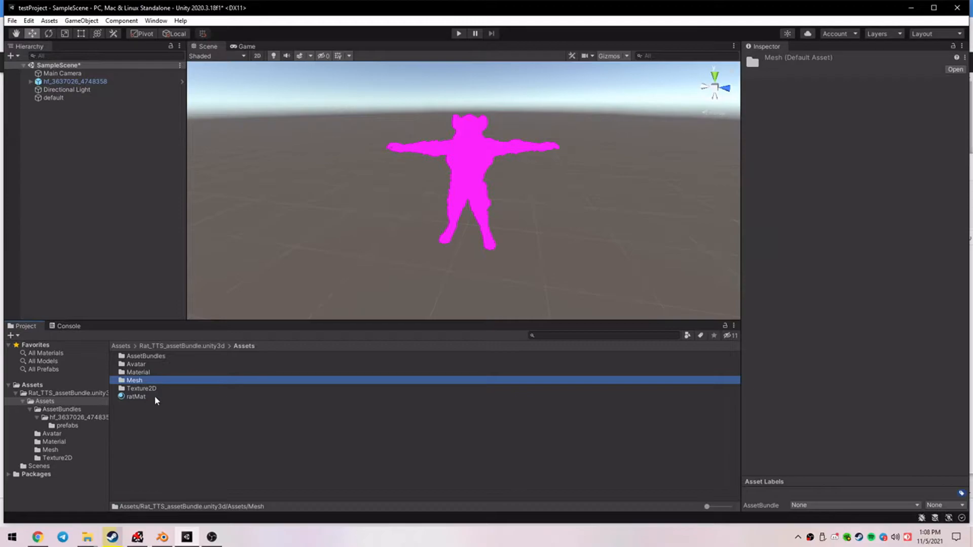
pyautogui.moveTo(149, 397); pyautogui.dragTo(482, 157)
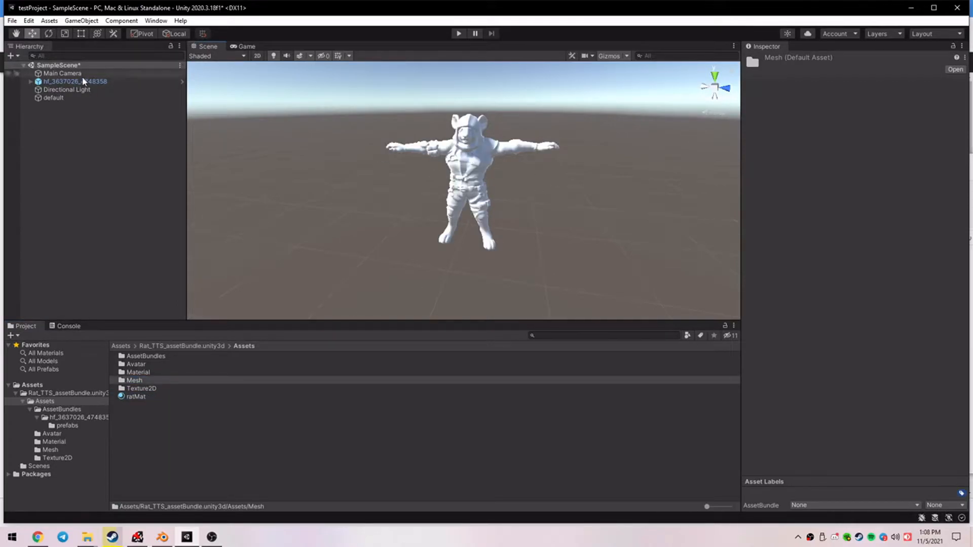
pyautogui.click(31, 81)
pyautogui.click(61, 91)
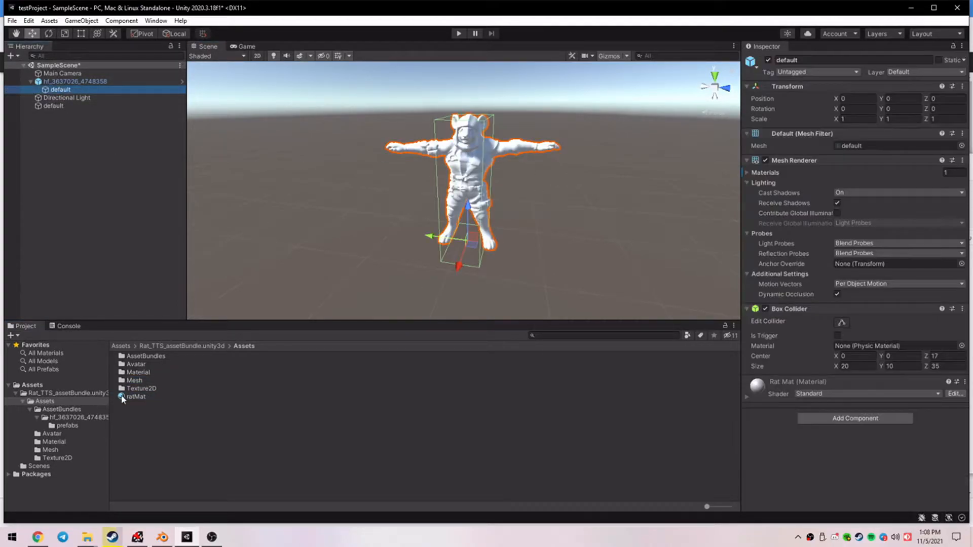
# Open the Texture2D folder and expand the Rat Mat material's settings on the prefab's default child object.
pyautogui.click(259, 399)
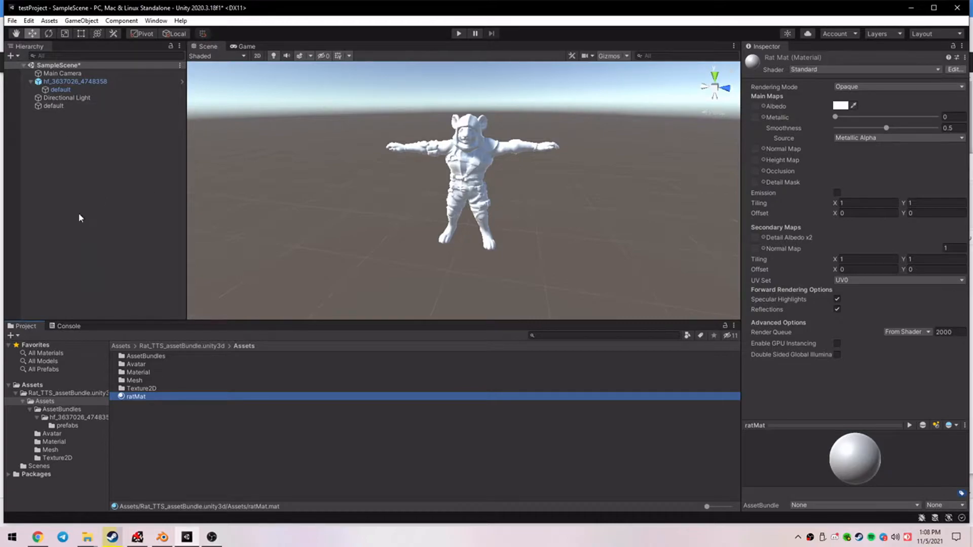
pyautogui.click(61, 89)
pyautogui.doubleClick(152, 388)
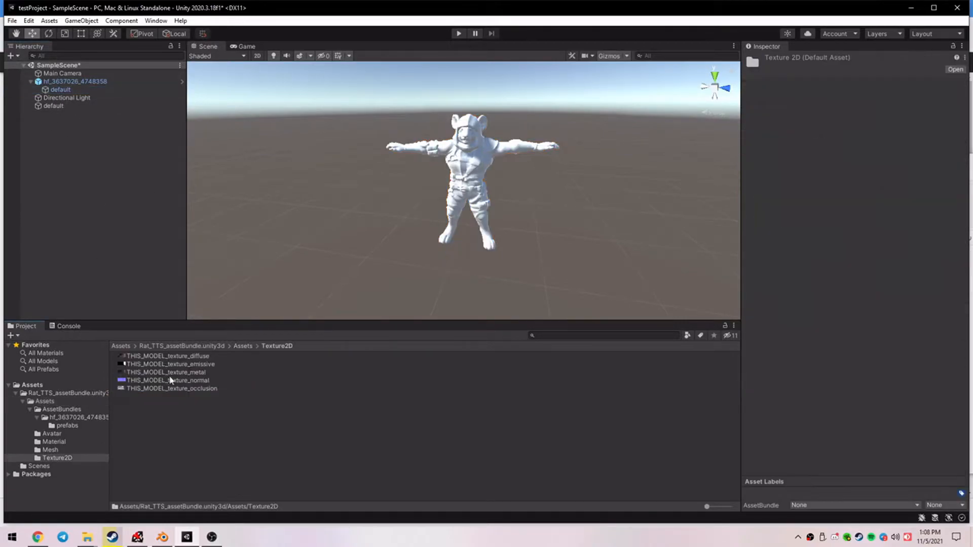
pyautogui.click(56, 89)
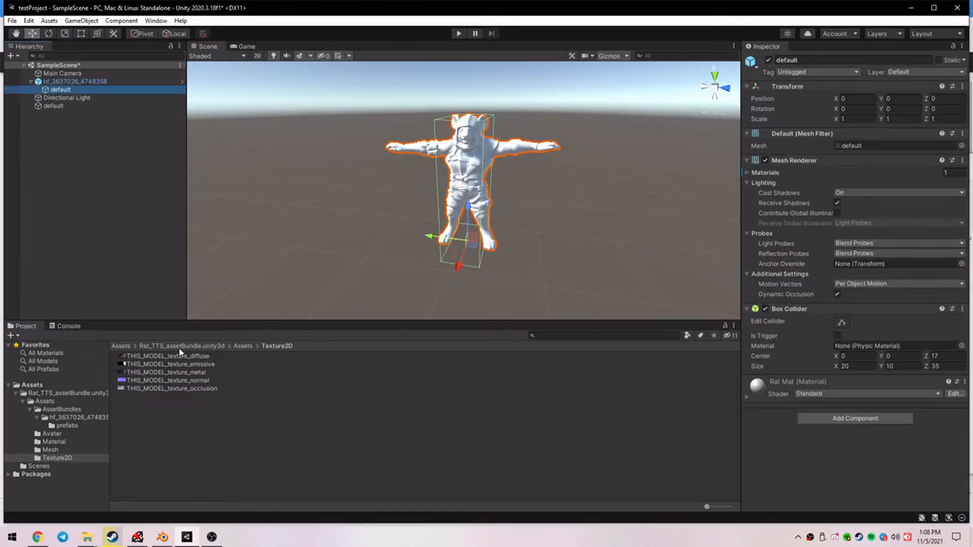
pyautogui.click(748, 398)
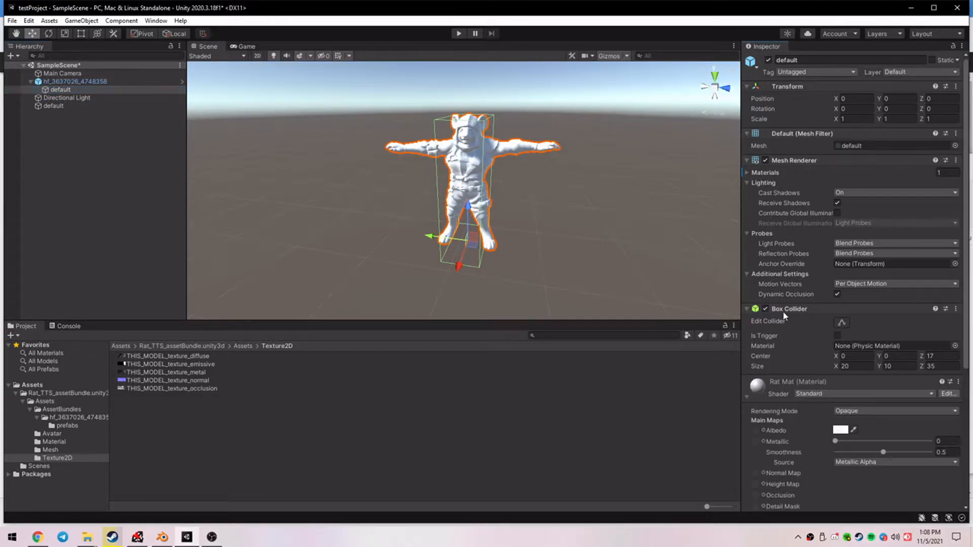
pyautogui.scroll(-8, 786, 315)
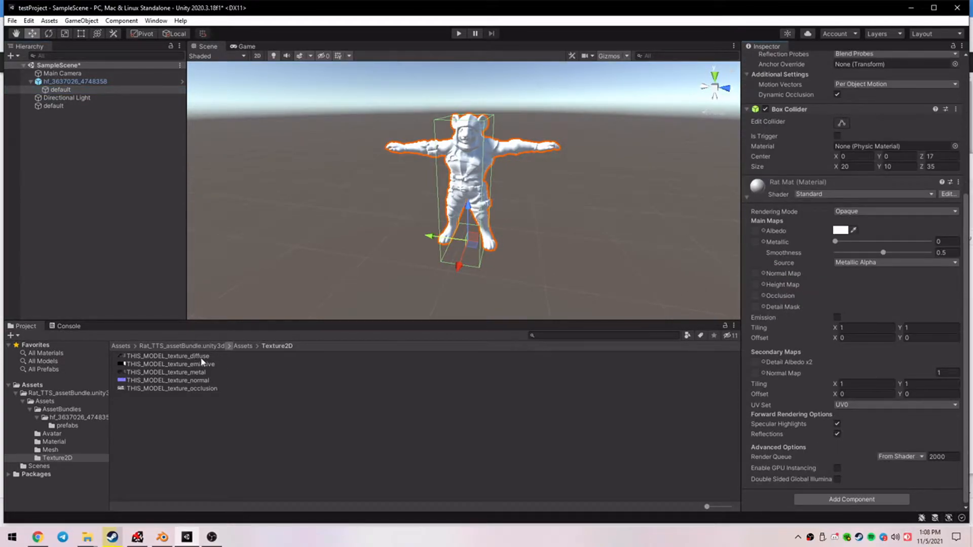
# Assign THIS_MODEL_texture_diffuse to the Rat Mat's Albedo map and THIS_MODEL_texture_metal to its Metallic map.
pyautogui.click(764, 229)
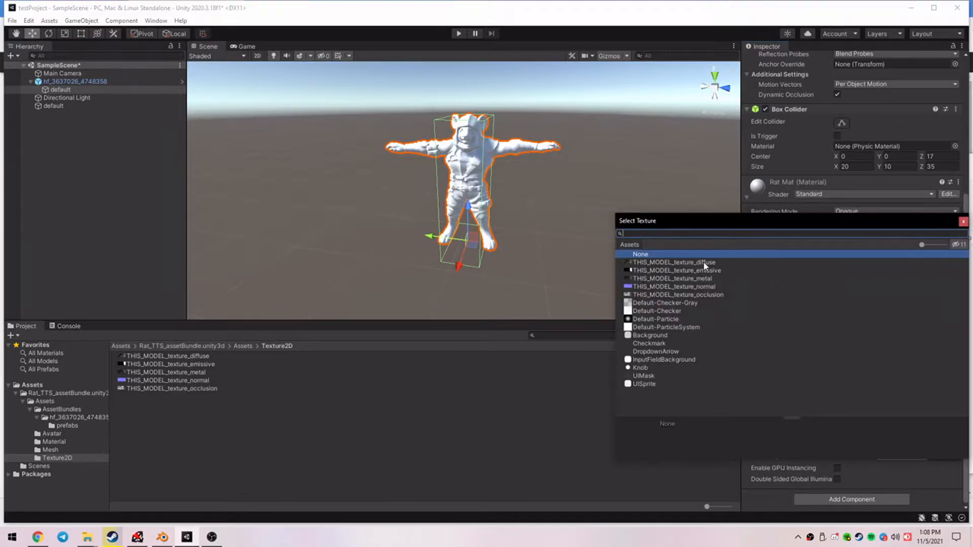
pyautogui.doubleClick(706, 264)
pyautogui.click(765, 243)
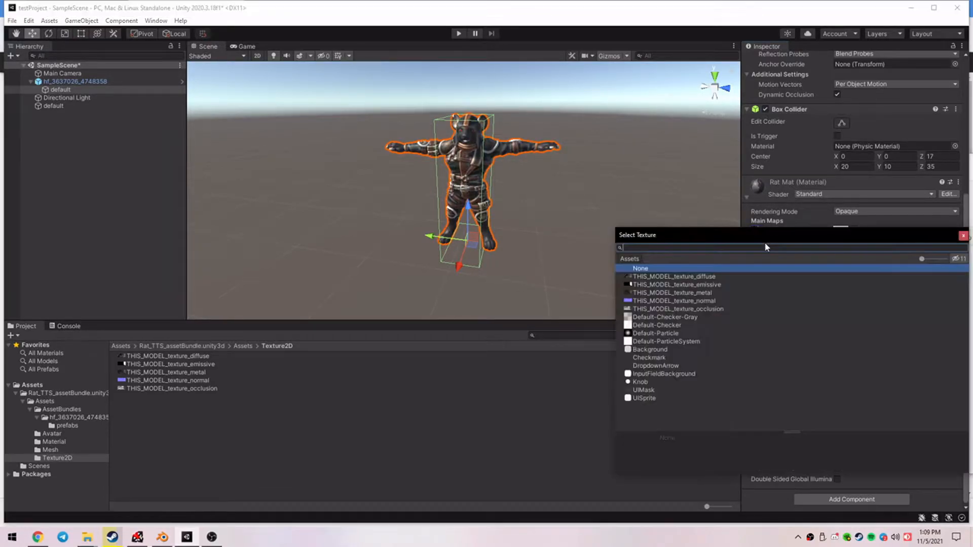
pyautogui.doubleClick(700, 293)
# Assign THIS_MODEL_texture_normal to the Rat Mat's main Normal Map and THIS_MODEL_texture_occlusion to its Occlusion map.
pyautogui.click(762, 272)
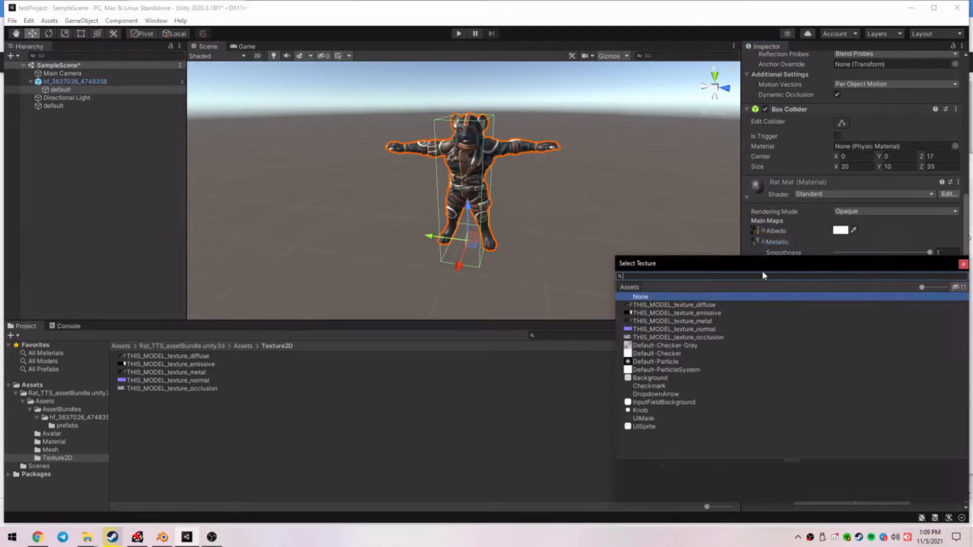
pyautogui.doubleClick(716, 330)
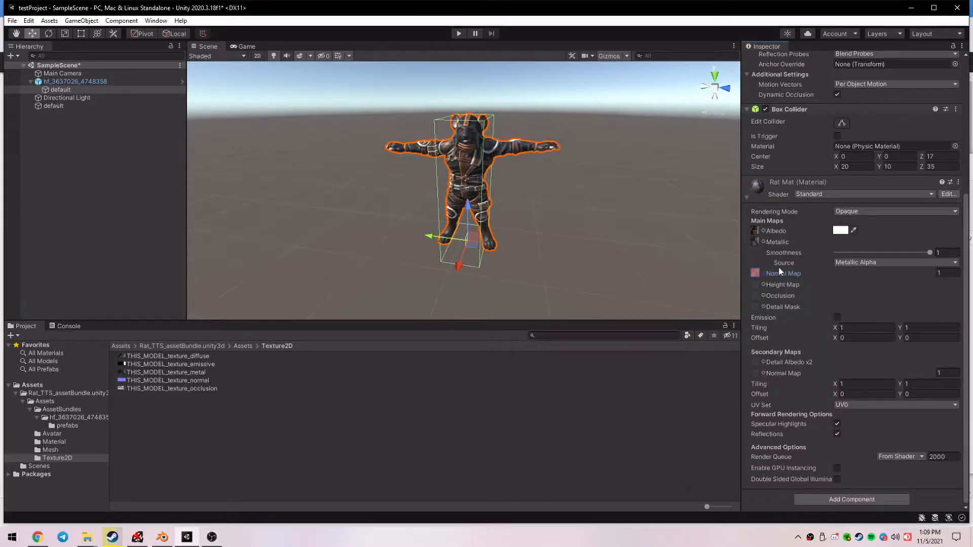
pyautogui.click(763, 295)
pyautogui.doubleClick(712, 359)
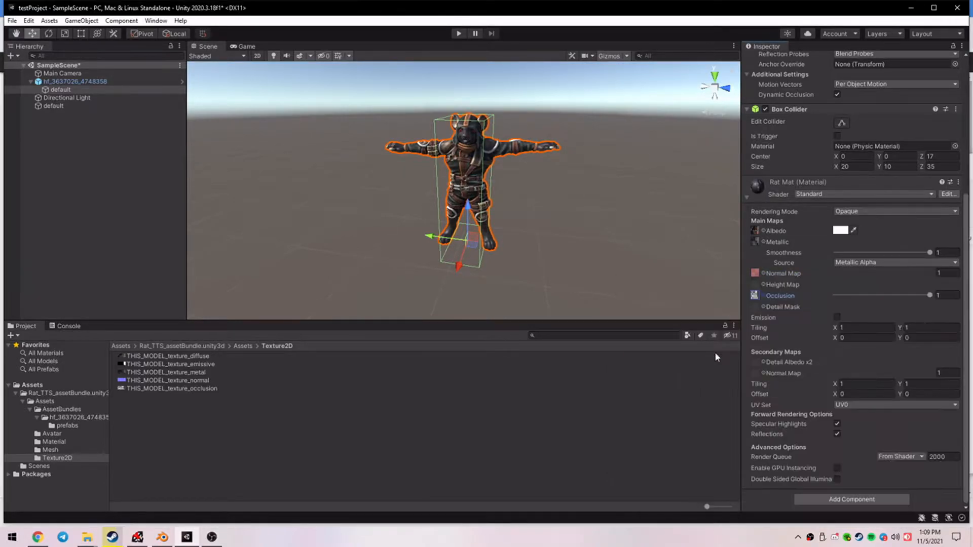
# Enable Emission on the Rat Mat with THIS_MODEL_texture_emissive as its color map, and deselect the model.
pyautogui.click(837, 318)
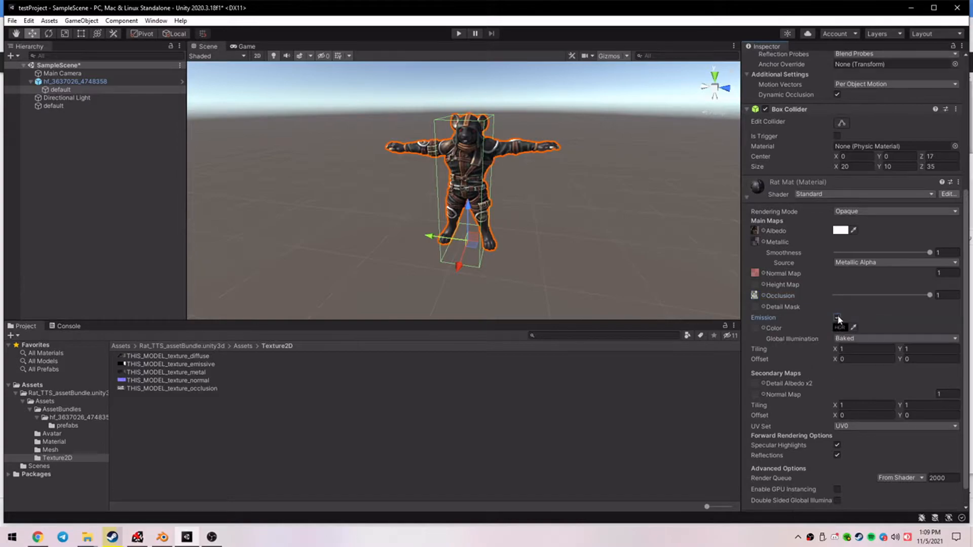
pyautogui.click(762, 328)
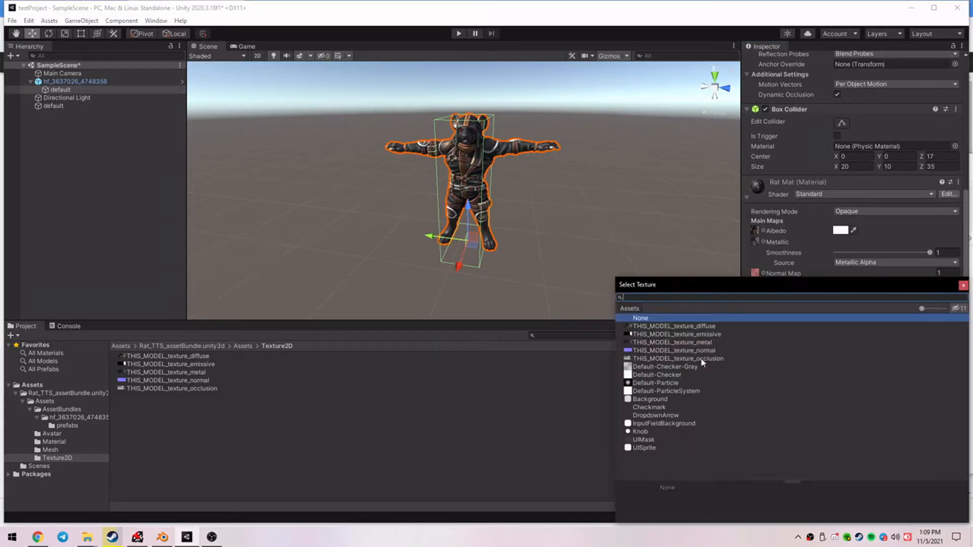
pyautogui.doubleClick(715, 335)
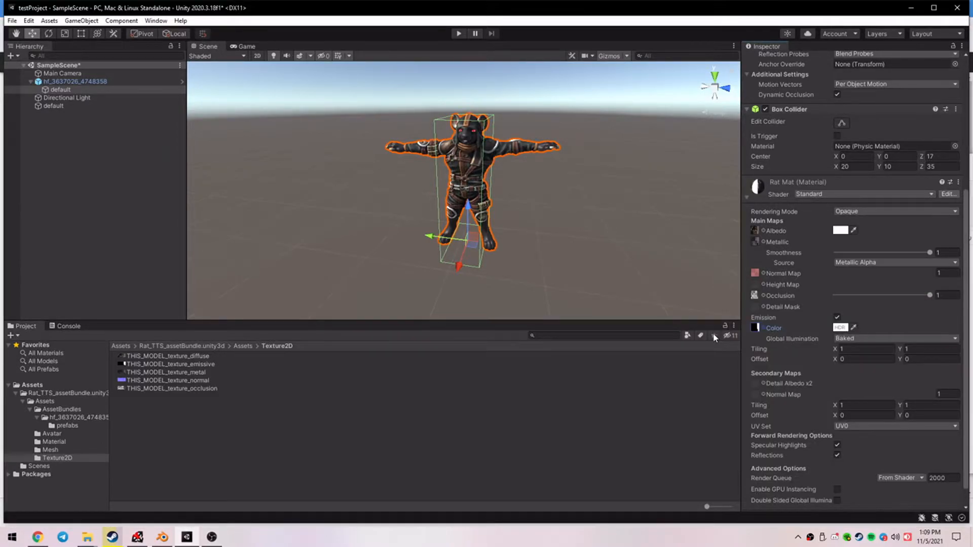
pyautogui.scroll(3, 530, 148)
pyautogui.scroll(-2, 540, 157)
pyautogui.click(540, 158)
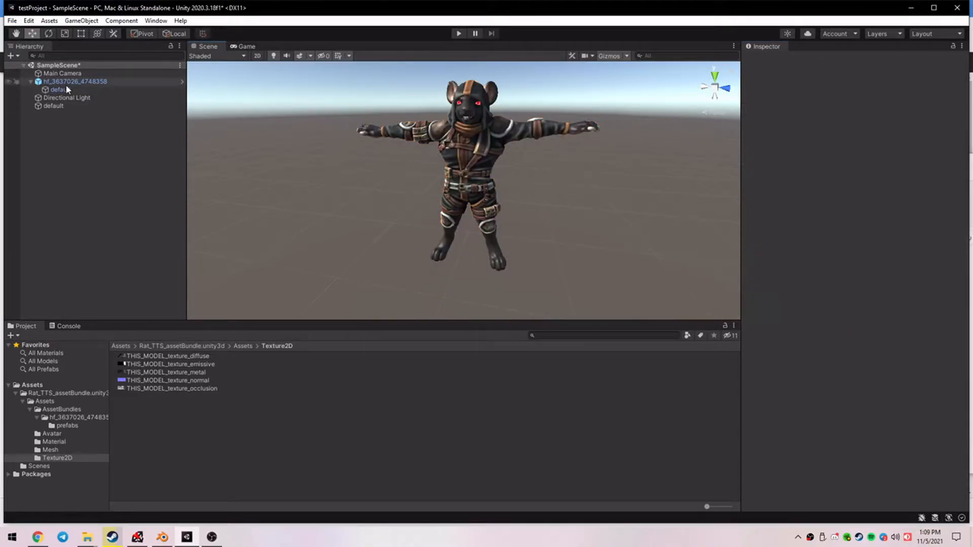
# Check the FBX Exporter package in the Package Manager's Unity Registry and close the manager.
pyautogui.click(152, 20)
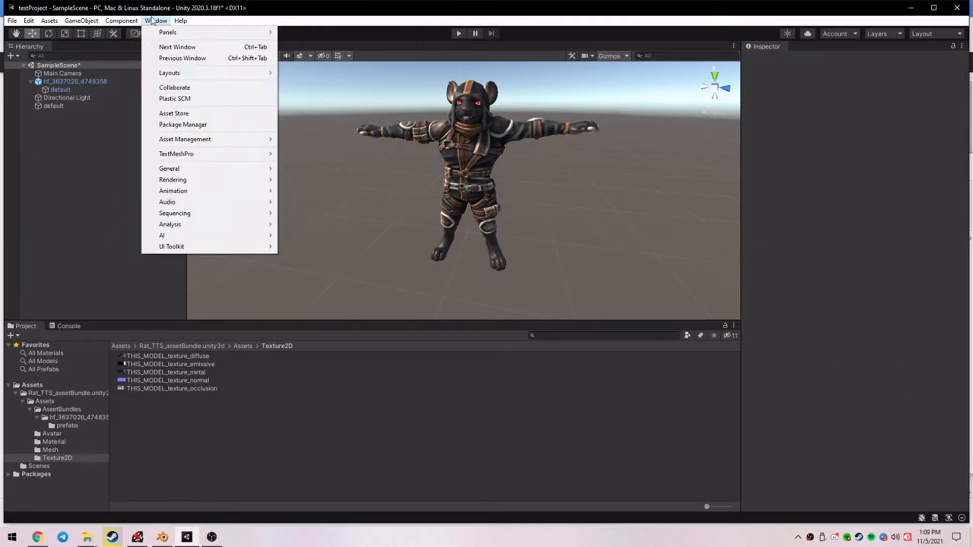
pyautogui.click(175, 126)
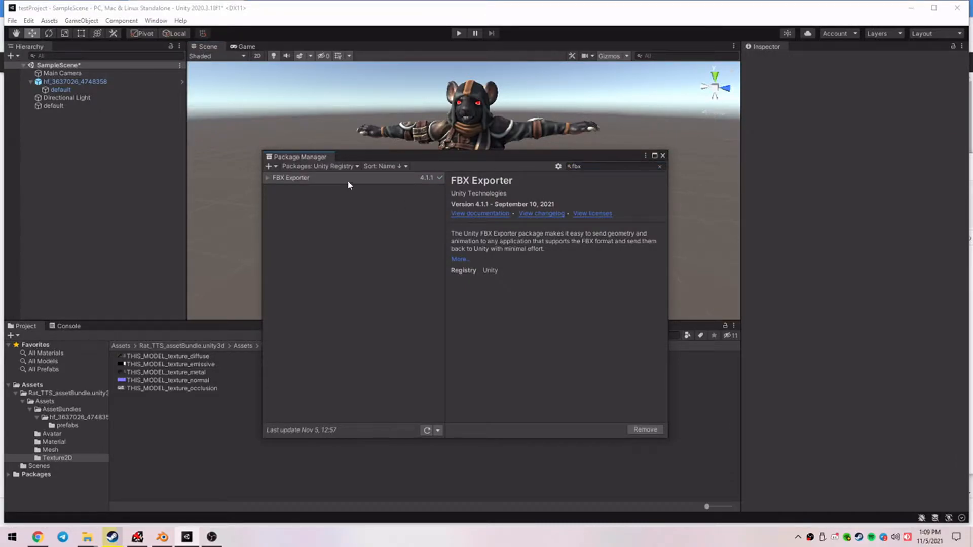
pyautogui.click(349, 166)
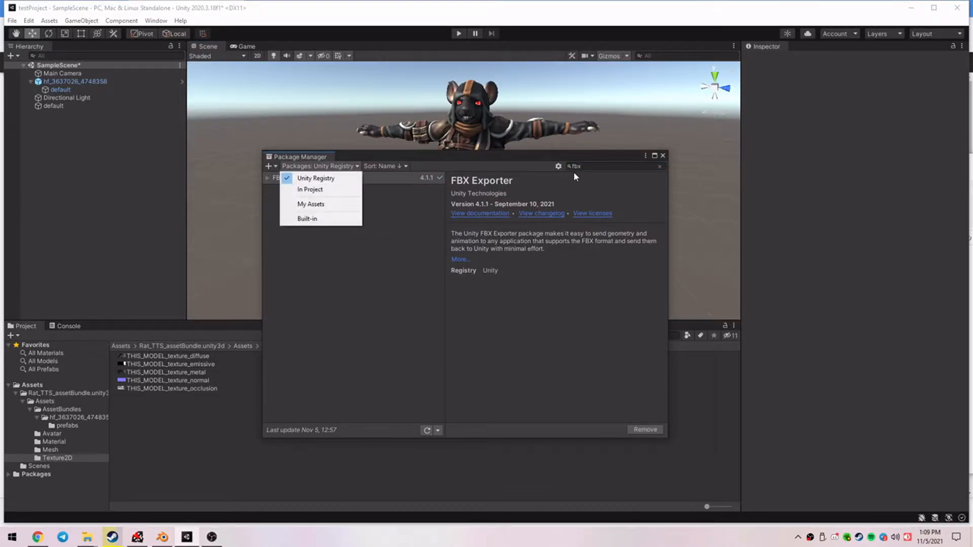
pyautogui.click(588, 168)
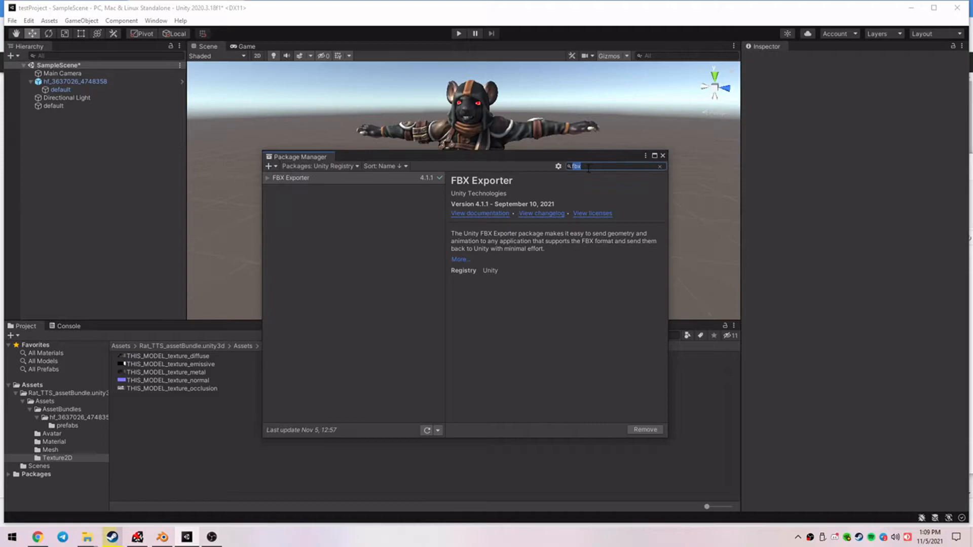
pyautogui.click(663, 156)
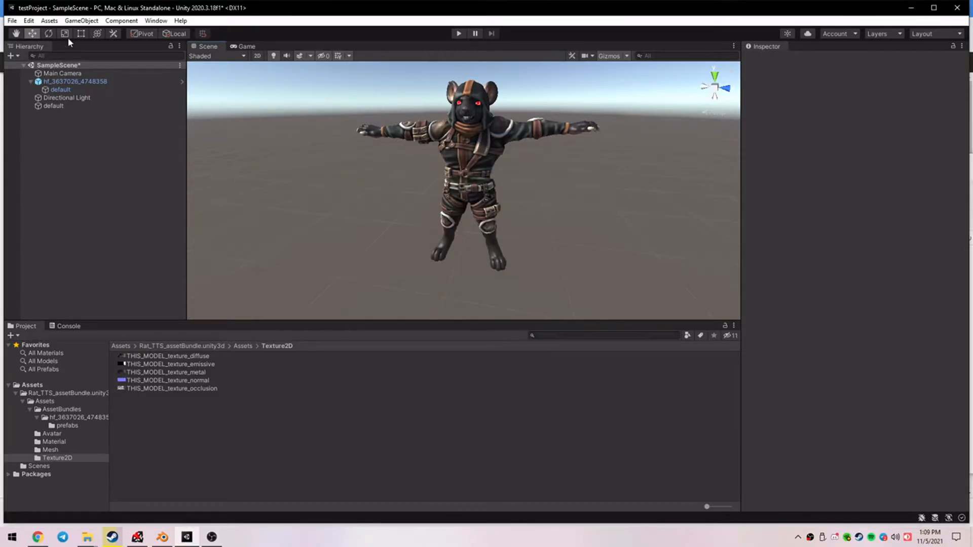
# Select the prefab's default child object and open the Export To FBX options for it.
pyautogui.click(81, 21)
pyautogui.click(343, 133)
pyautogui.click(71, 81)
pyautogui.click(61, 90)
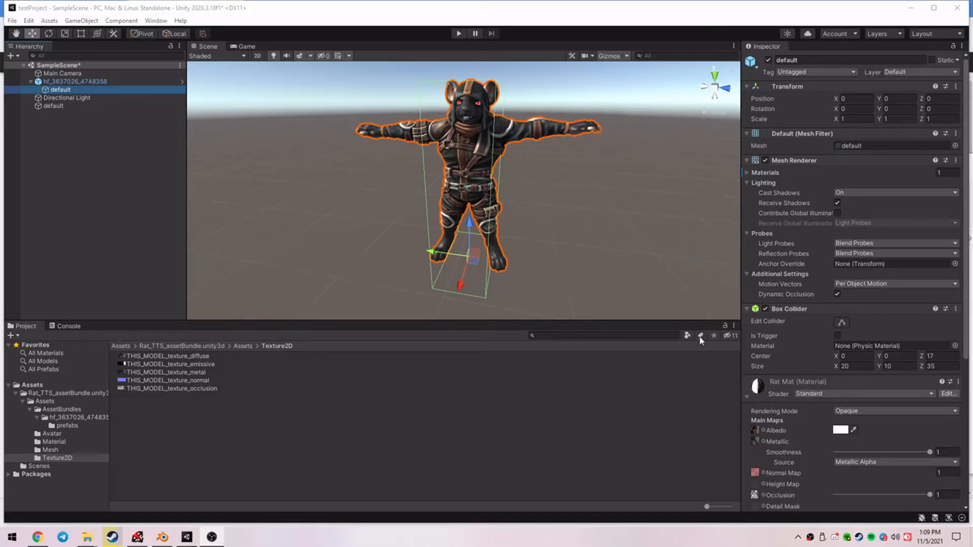
pyautogui.click(79, 21)
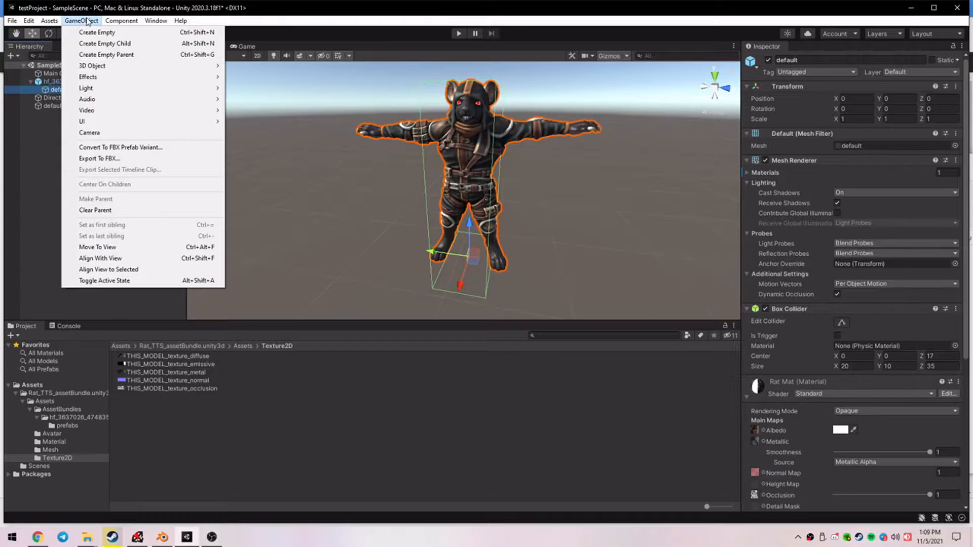
pyautogui.click(99, 159)
# Export the model in Binary format under the name rat to the Assets folder.
pyautogui.moveTo(260, 254); pyautogui.dragTo(264, 216)
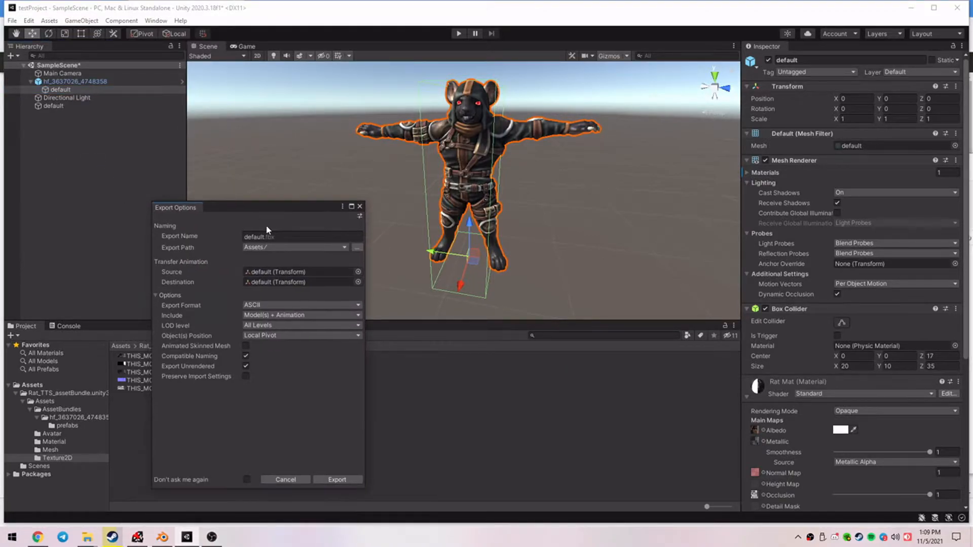
pyautogui.click(276, 305)
pyautogui.click(278, 329)
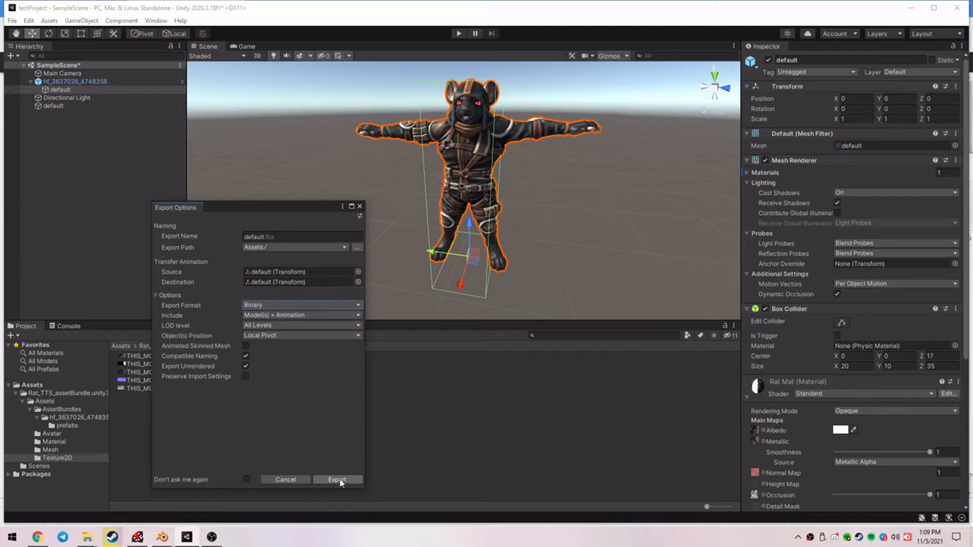
pyautogui.click(288, 237)
pyautogui.write('rat')
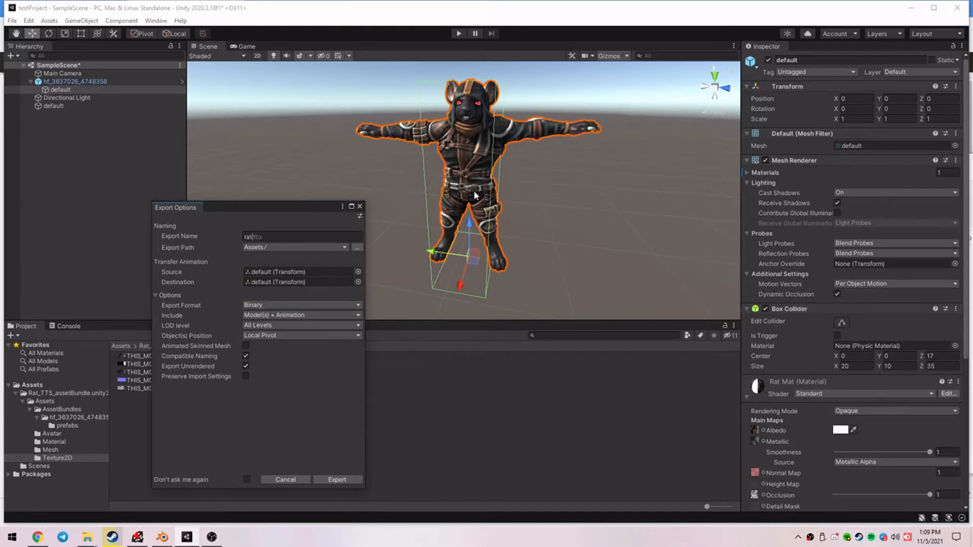
pyautogui.click(355, 482)
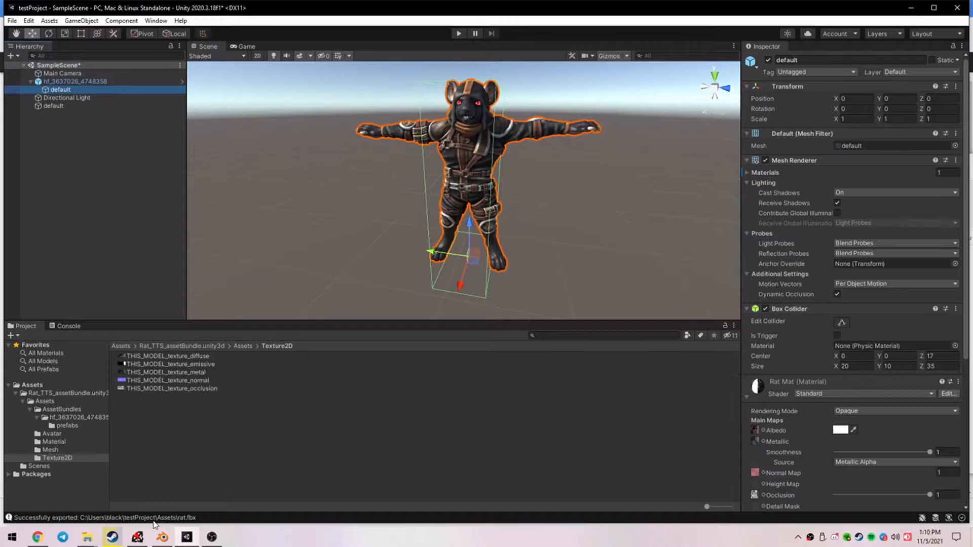
# Switch to Mixamo in the browser and start selecting a character file to upload.
pyautogui.click(910, 9)
pyautogui.click(424, 4)
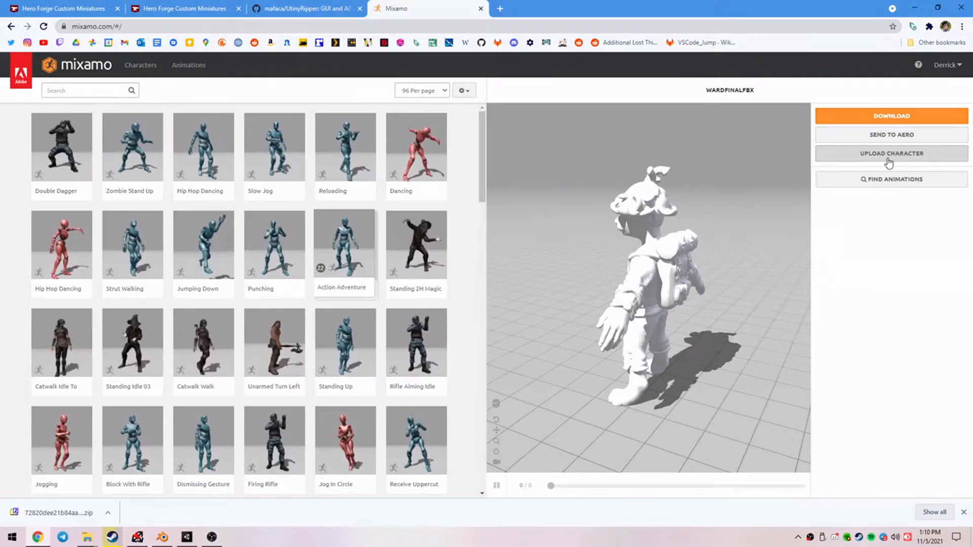
pyautogui.click(885, 154)
pyautogui.click(430, 304)
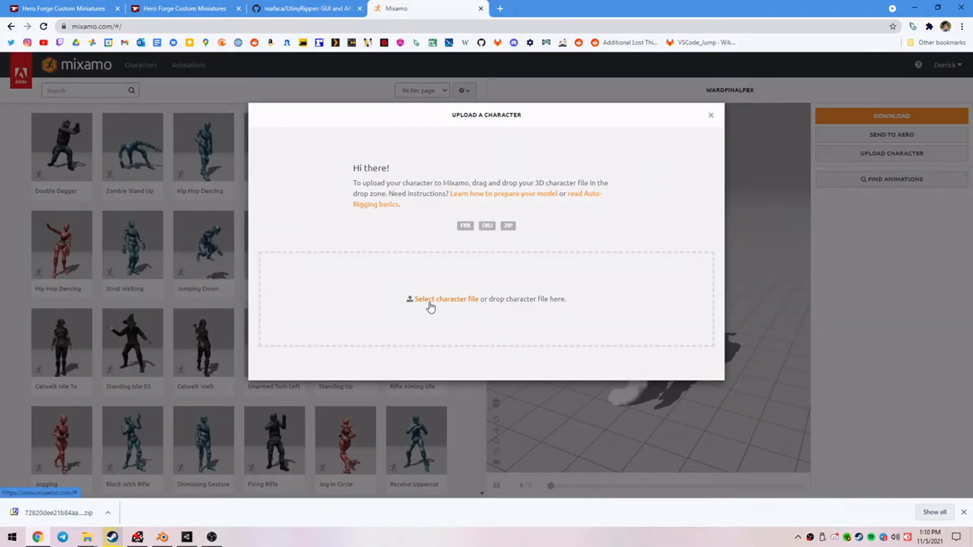
# Upload rat.fbx from the Assets folder of testProject, located in the user folder on Local Disk (C:).
pyautogui.click(48, 160)
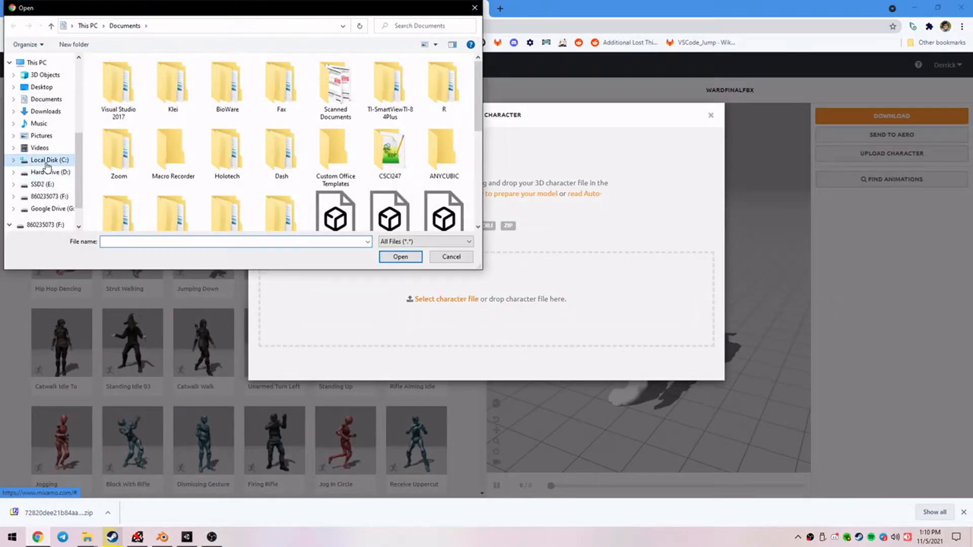
pyautogui.scroll(-3, 136, 146)
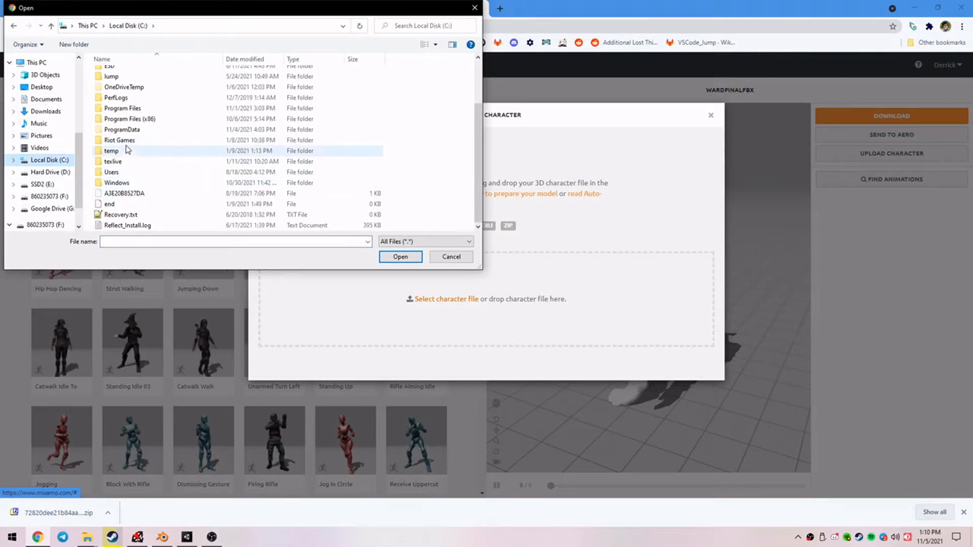
pyautogui.doubleClick(127, 172)
pyautogui.doubleClick(143, 77)
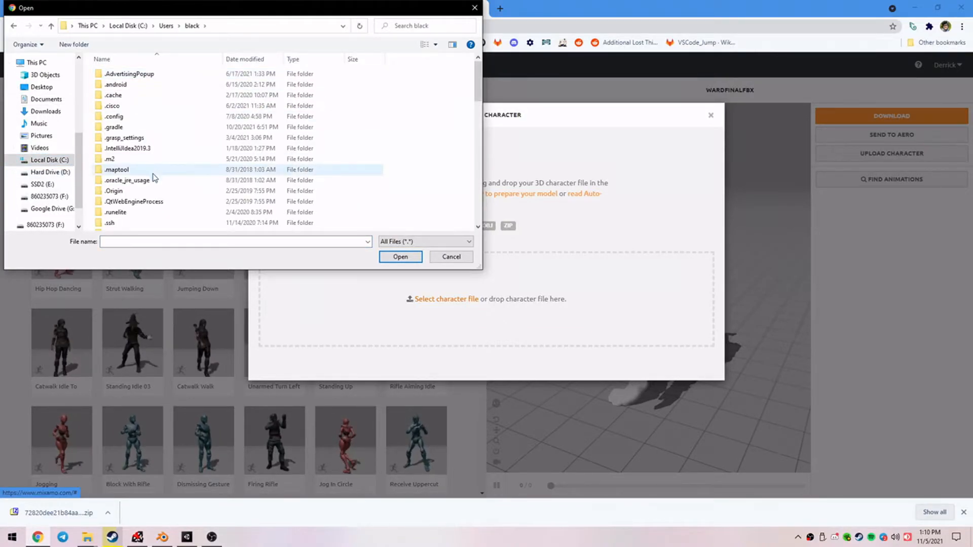
pyautogui.scroll(-10, 136, 203)
pyautogui.scroll(-1, 137, 197)
pyautogui.scroll(3, 152, 200)
pyautogui.doubleClick(144, 177)
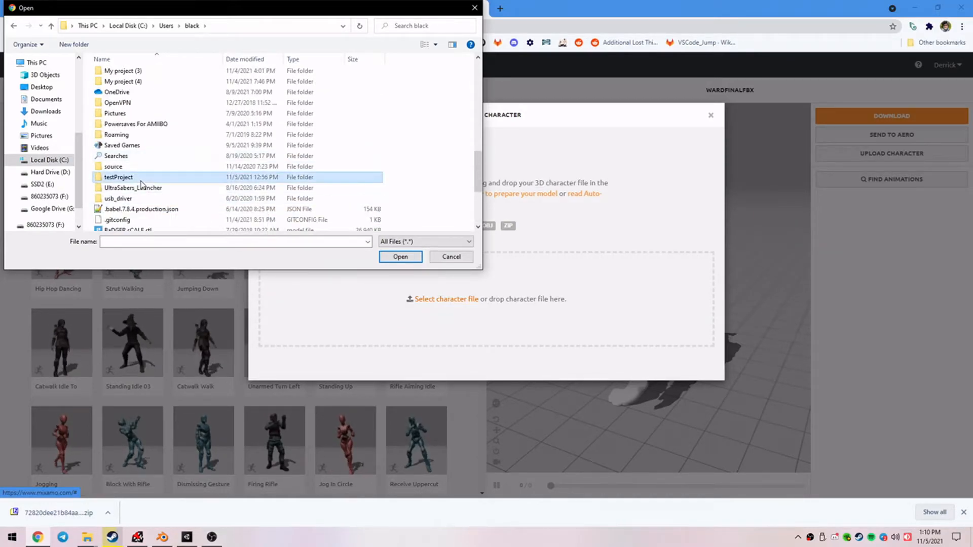
pyautogui.doubleClick(133, 77)
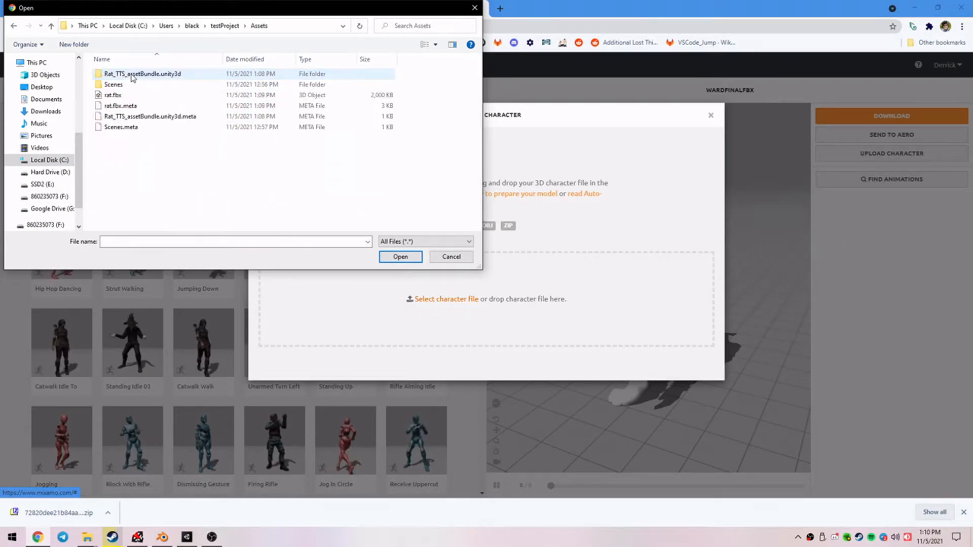
pyautogui.click(137, 98)
pyautogui.doubleClick(138, 98)
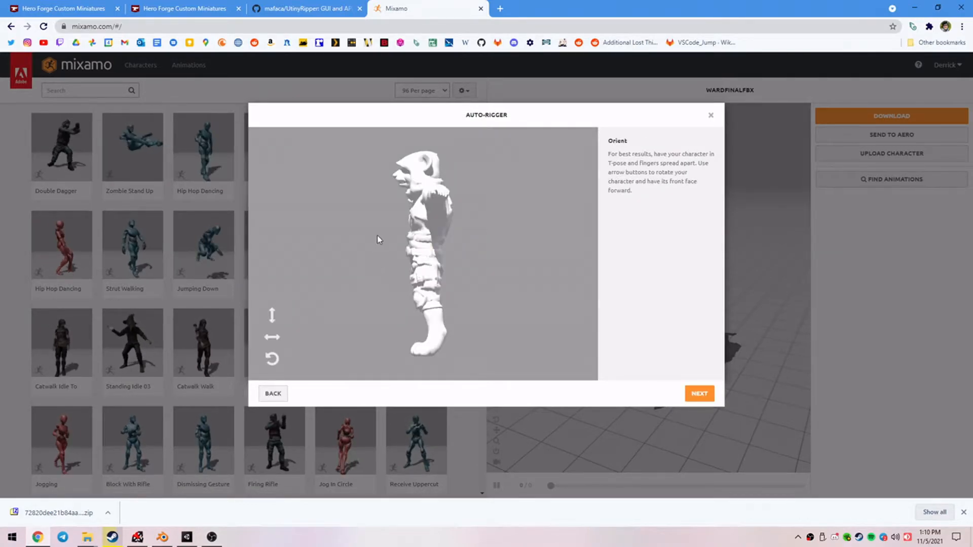
# Rotate the rat horizontally to face forward in the Auto-Rigger and proceed to marker placement.
pyautogui.click(267, 338)
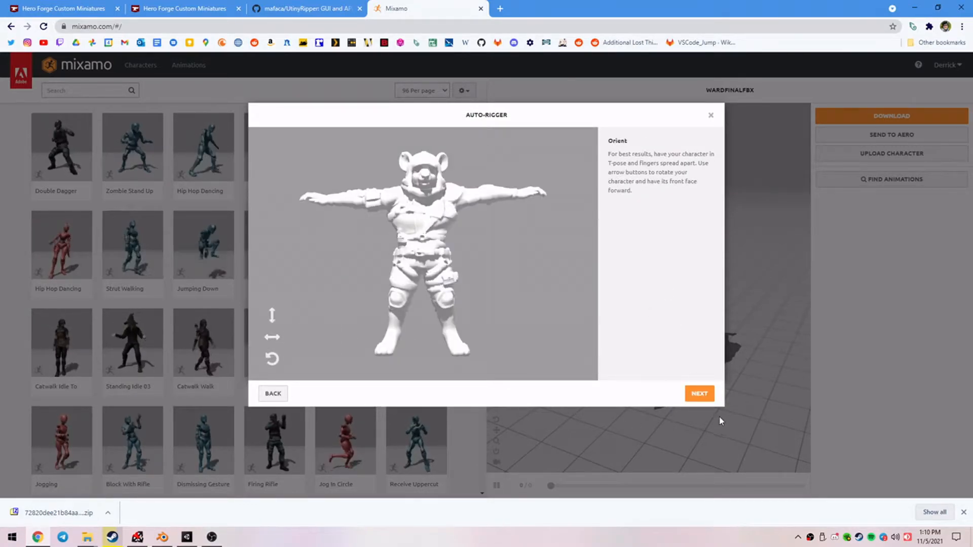
pyautogui.click(704, 398)
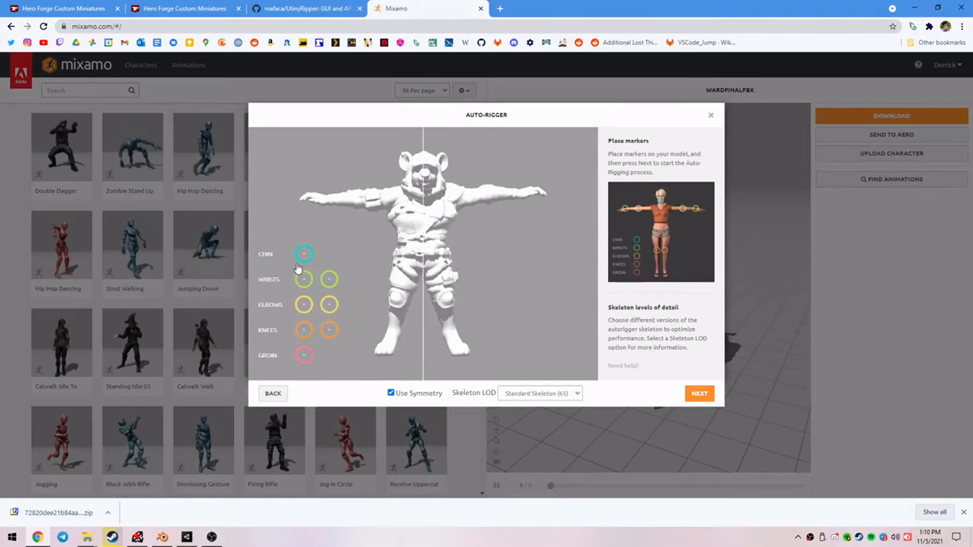
# Place the chin, wrist, elbow, knee and groin markers on the rat with symmetry and the Standard Skeleton (65), and run auto-rigging.
pyautogui.moveTo(302, 257)
pyautogui.mouseDown()
pyautogui.moveTo(436, 249)
pyautogui.moveTo(424, 191)
pyautogui.mouseUp()
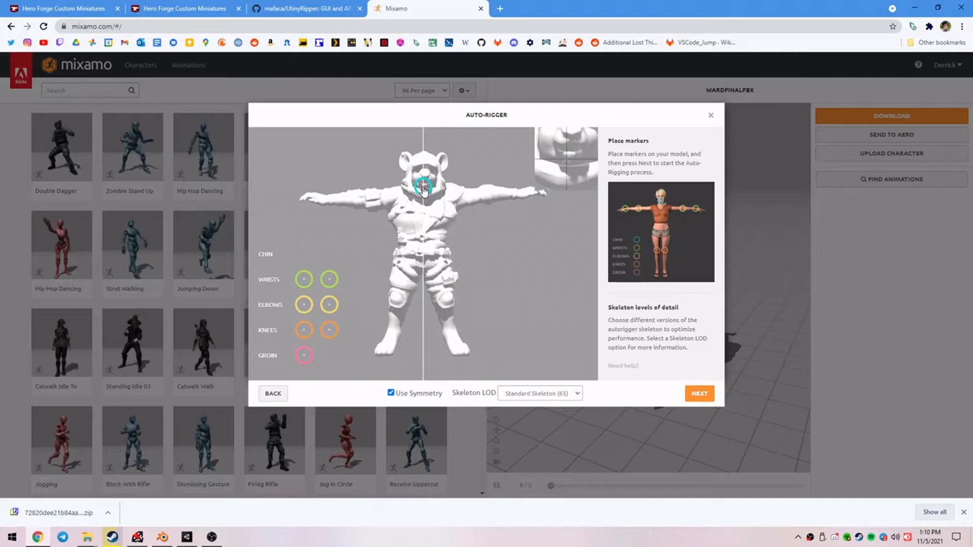
pyautogui.moveTo(304, 279); pyautogui.dragTo(329, 199)
pyautogui.moveTo(304, 306)
pyautogui.mouseDown()
pyautogui.moveTo(423, 277)
pyautogui.moveTo(363, 201)
pyautogui.mouseUp()
pyautogui.moveTo(299, 332); pyautogui.dragTo(398, 298)
pyautogui.moveTo(303, 356)
pyautogui.mouseDown()
pyautogui.moveTo(427, 274)
pyautogui.moveTo(426, 262)
pyautogui.mouseUp()
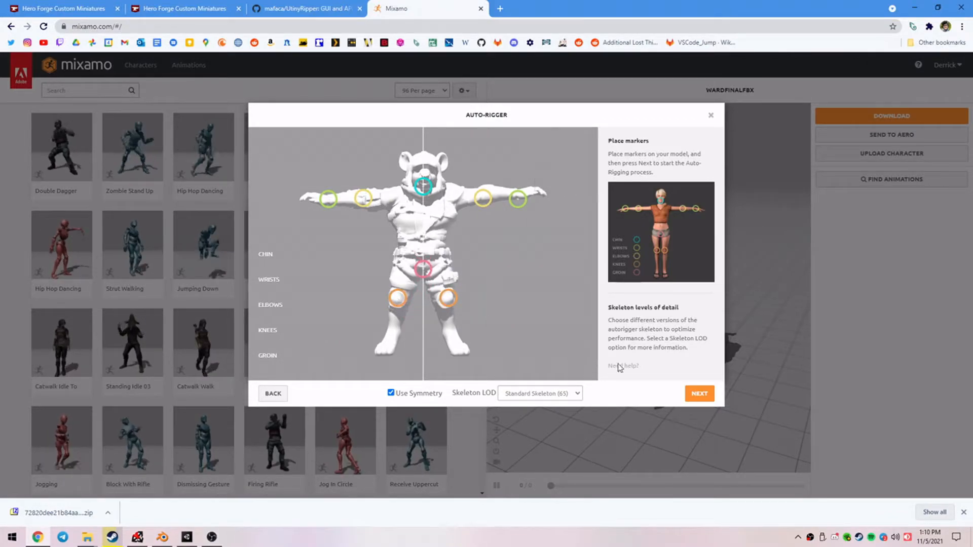
pyautogui.click(702, 395)
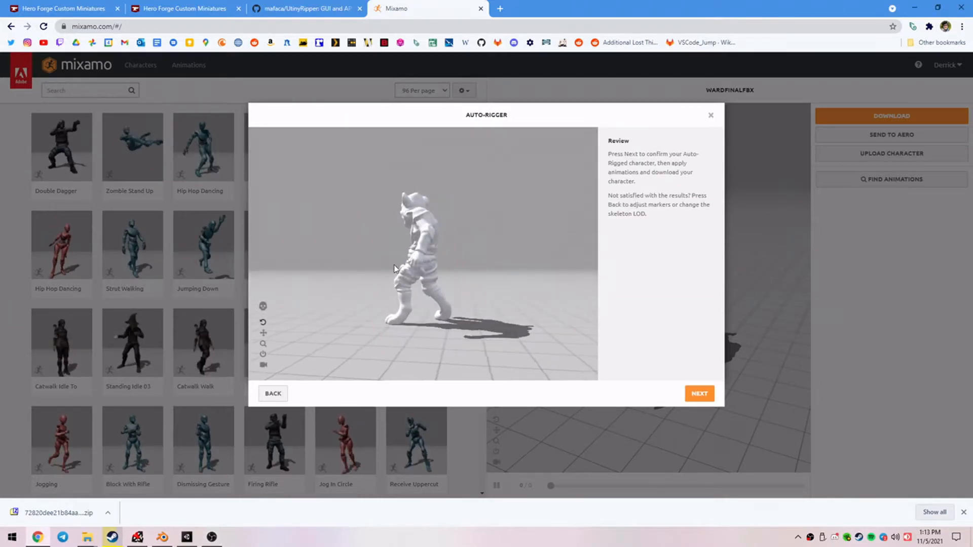
# Review the rigged rat from another angle and accept it as the new current character.
pyautogui.moveTo(366, 247); pyautogui.dragTo(490, 286)
pyautogui.click(699, 394)
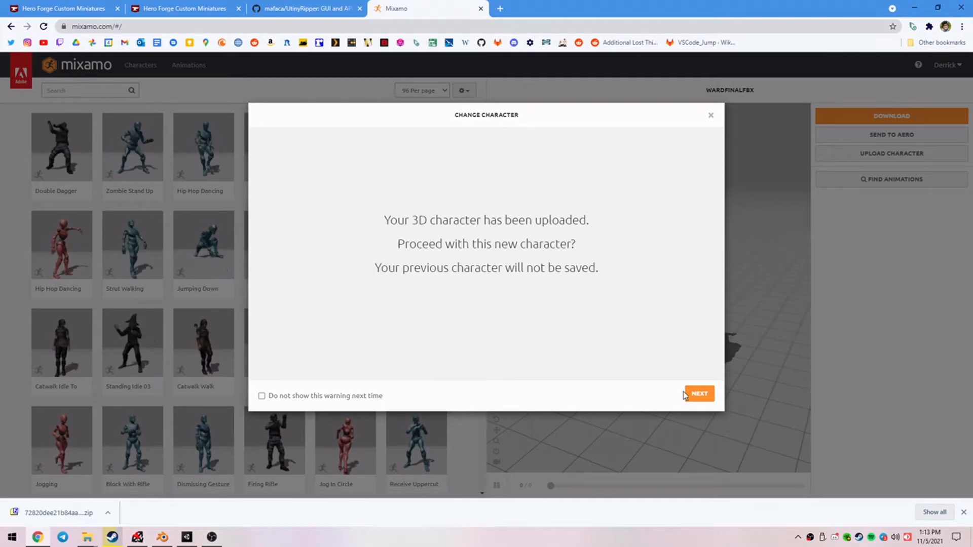
pyautogui.click(699, 394)
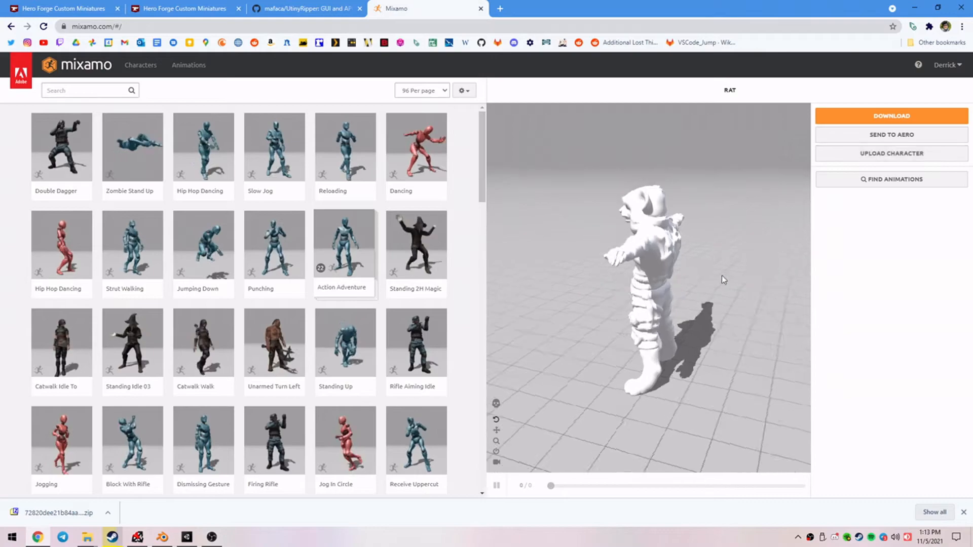
# Download the rigged rat in T-pose in FBX for Unity format, saving it as rat.fbx in Downloads.
pyautogui.moveTo(748, 276); pyautogui.dragTo(658, 281)
pyautogui.moveTo(618, 190); pyautogui.dragTo(913, 147)
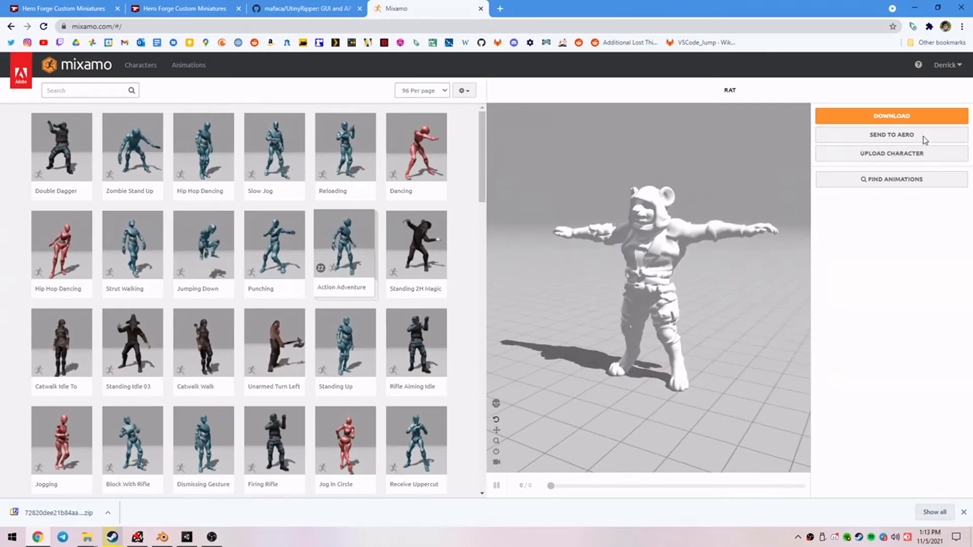
pyautogui.click(912, 118)
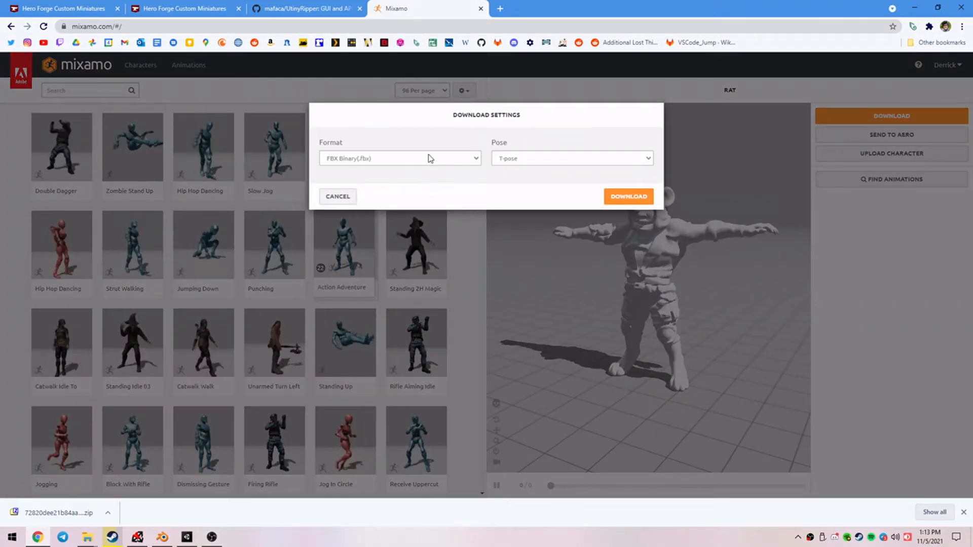
pyautogui.click(477, 159)
pyautogui.click(391, 187)
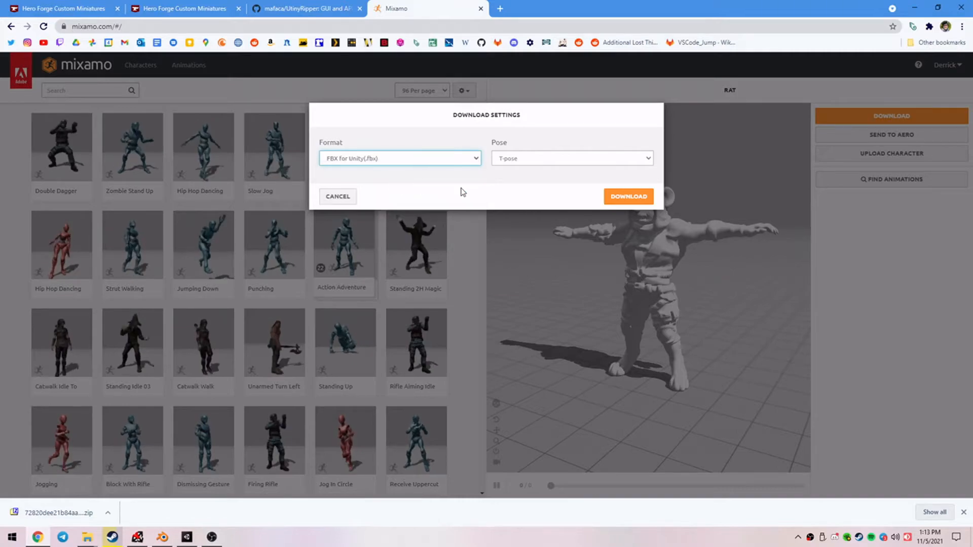
pyautogui.click(627, 197)
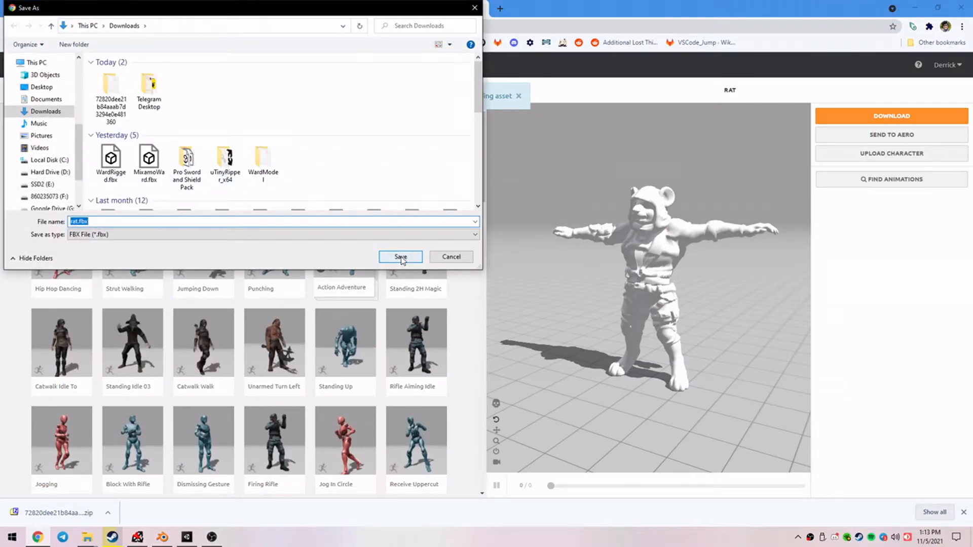
pyautogui.click(400, 256)
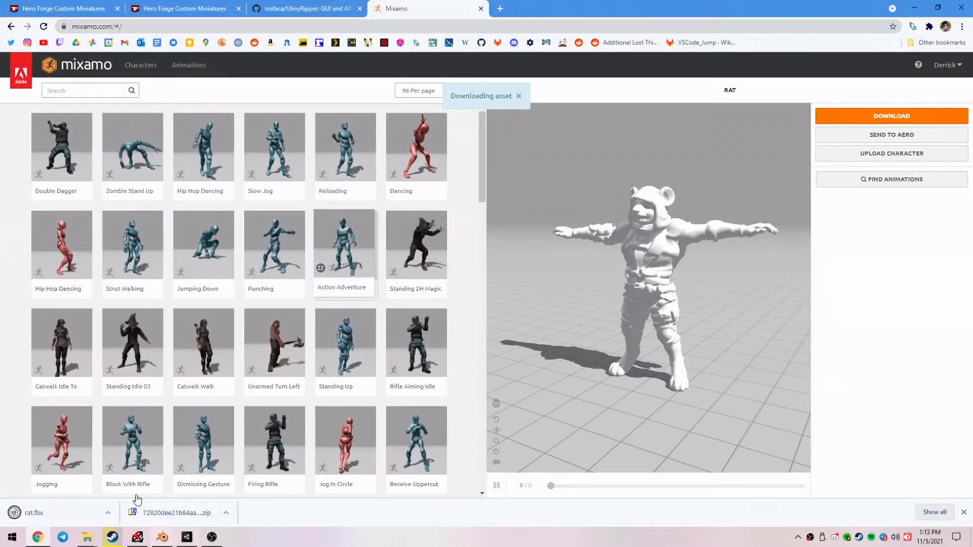
# Switch to Unity and import the downloaded rat.fbx from the Downloads folder into the project's Assets folder.
pyautogui.click(103, 513)
pyautogui.click(144, 477)
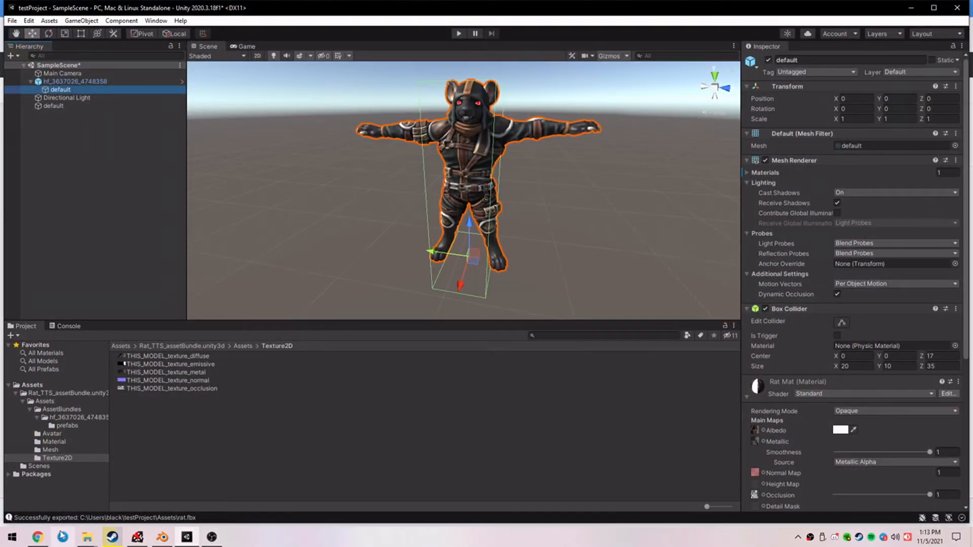
pyautogui.click(120, 346)
pyautogui.moveTo(87, 538)
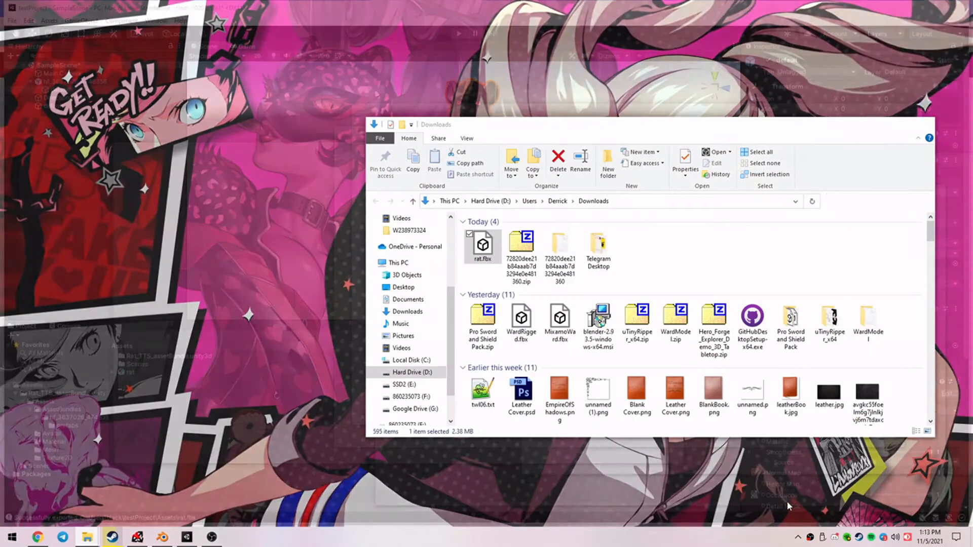
pyautogui.click(793, 496)
pyautogui.moveTo(253, 403); pyautogui.dragTo(173, 421)
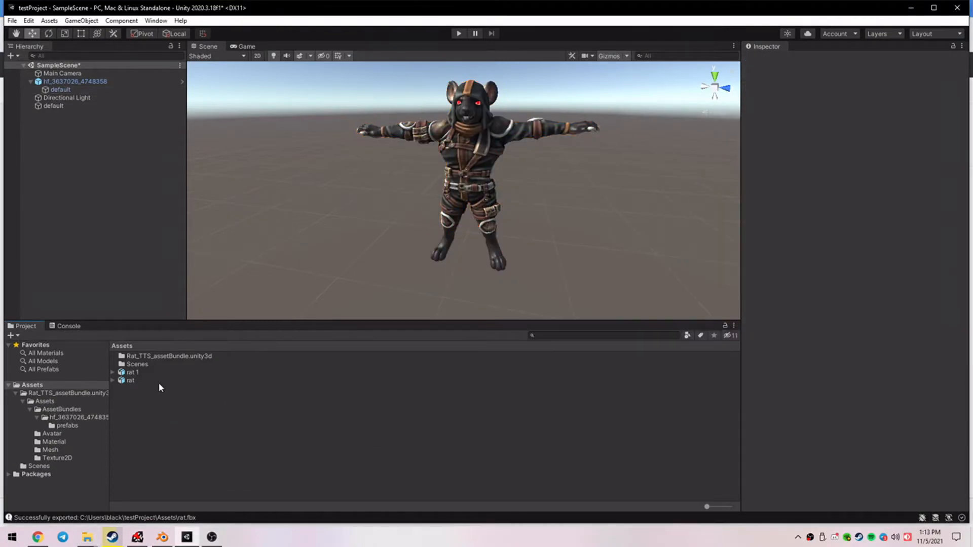
# Place the imported rat 1 model in the scene beside the existing rat and frame it from the front.
pyautogui.moveTo(132, 373); pyautogui.dragTo(356, 247)
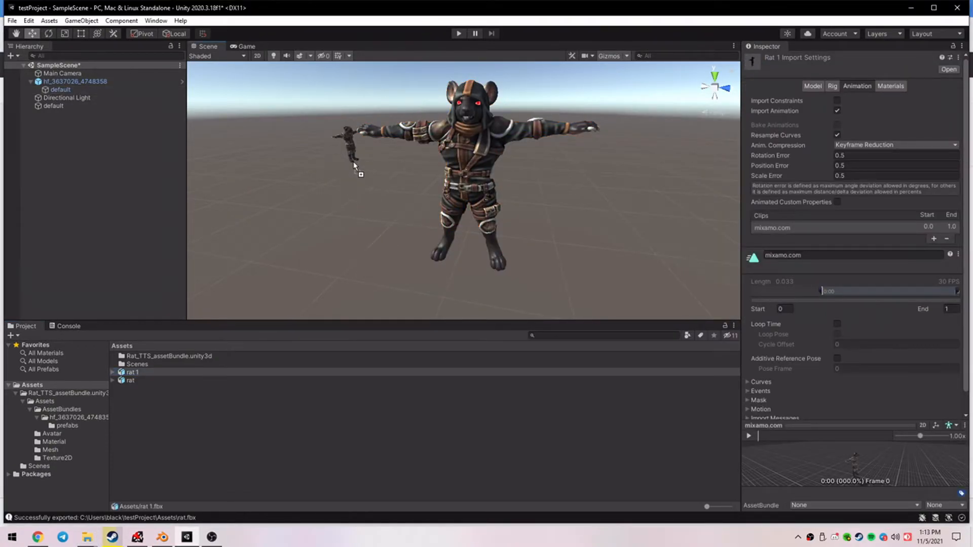
pyautogui.moveTo(350, 145); pyautogui.dragTo(348, 147)
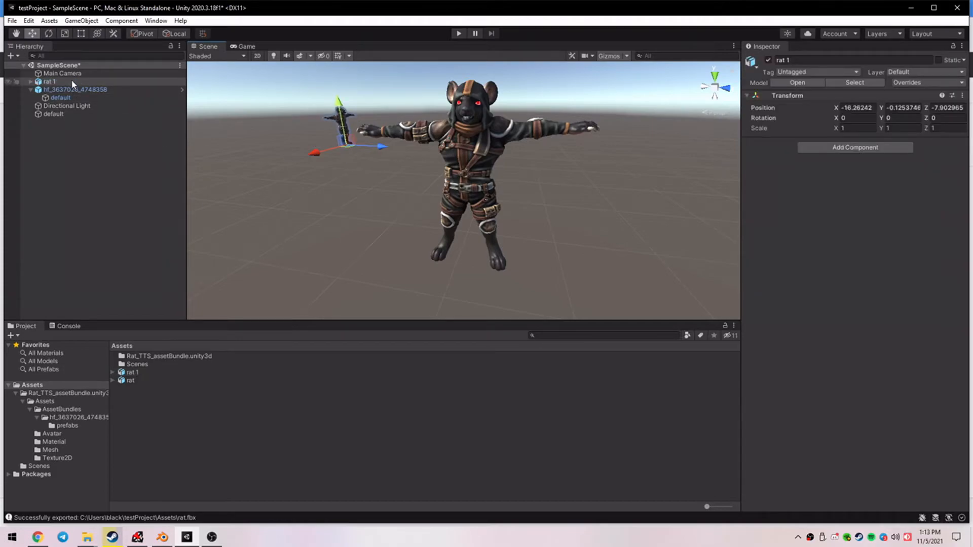
pyautogui.doubleClick(72, 83)
pyautogui.moveTo(613, 210); pyautogui.dragTo(441, 166, button='right')
pyautogui.press('d')
pyautogui.press('a')
pyautogui.press('w')
pyautogui.press('s')
pyautogui.press('w')
# Switch to Mixamo in the browser and apply the Strut Walking animation to the rat.
pyautogui.click(913, 10)
pyautogui.click(398, 8)
pyautogui.click(188, 74)
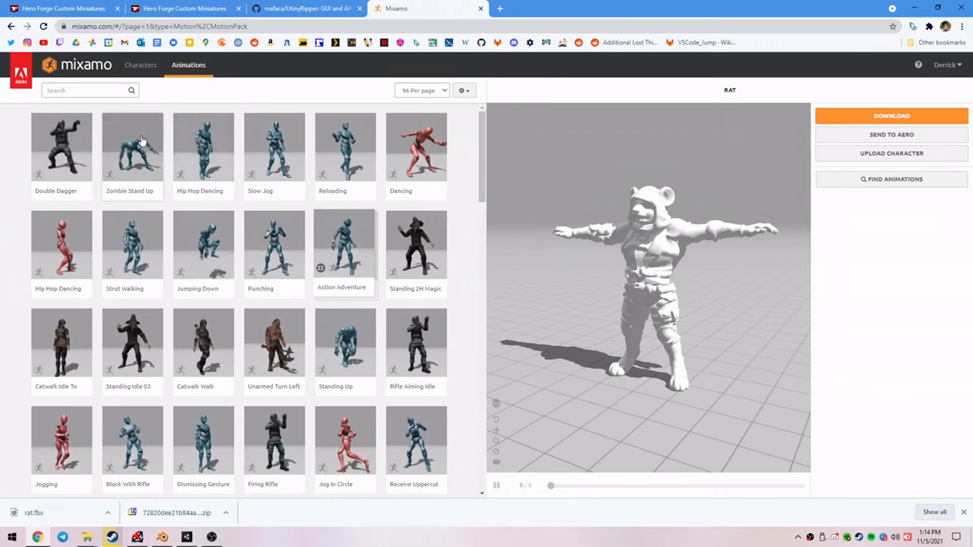
pyautogui.click(133, 246)
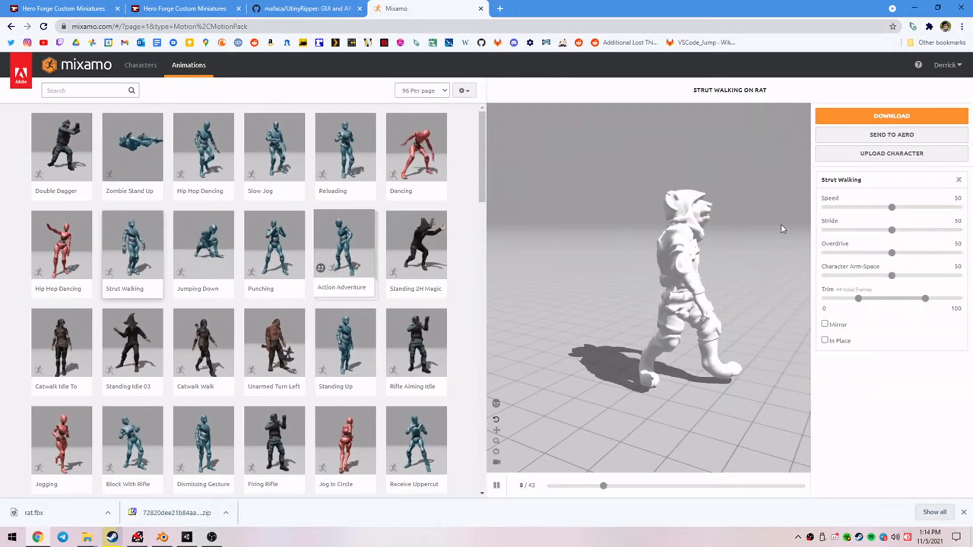
# Download the animation in FBX for Unity format with skin at 30 frames per second, saving it as rat@Strut Walking.fbx in Downloads.
pyautogui.click(891, 116)
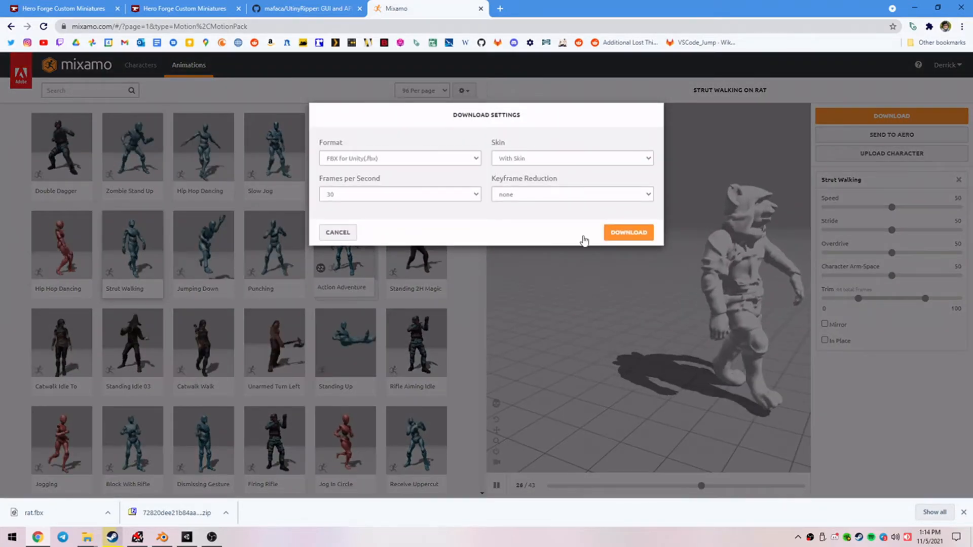
pyautogui.click(402, 159)
pyautogui.click(401, 168)
pyautogui.click(629, 232)
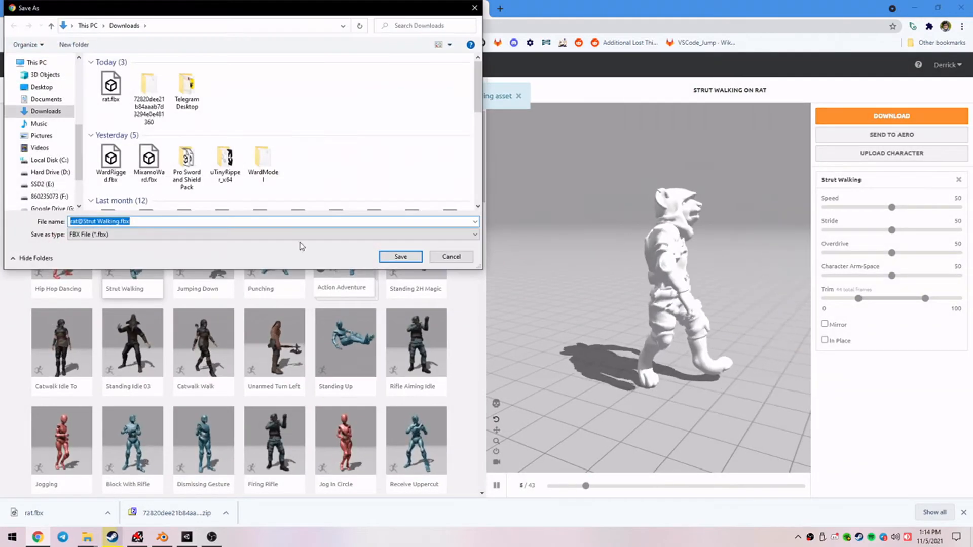
pyautogui.click(401, 256)
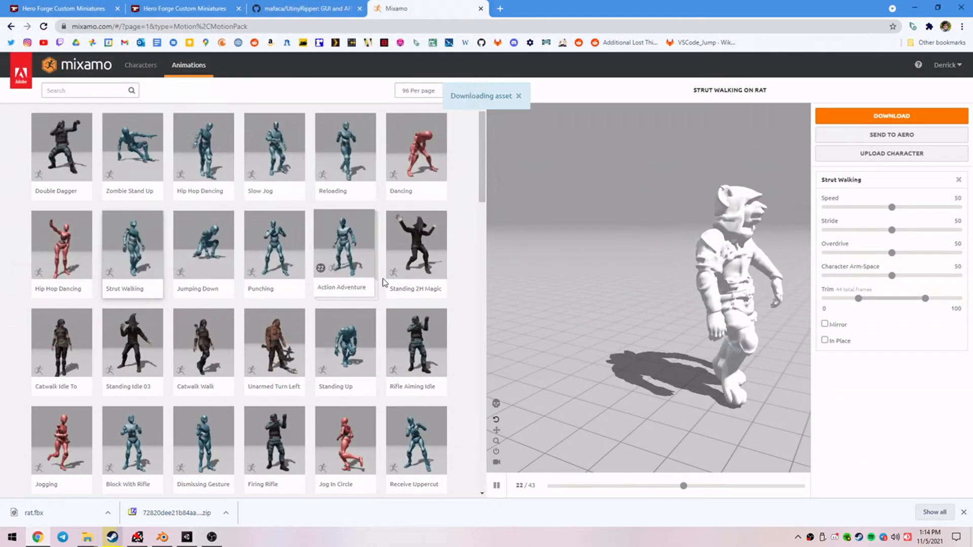
# Import rat@Strut Walking into Unity's Assets folder and play its clip in an enlarged, reoriented preview.
pyautogui.moveTo(70, 518); pyautogui.dragTo(276, 424)
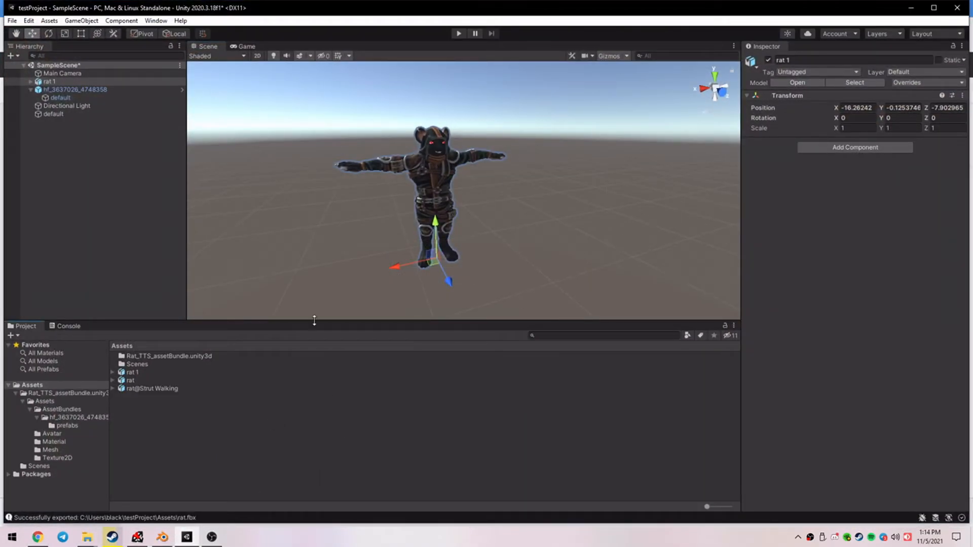
pyautogui.click(169, 388)
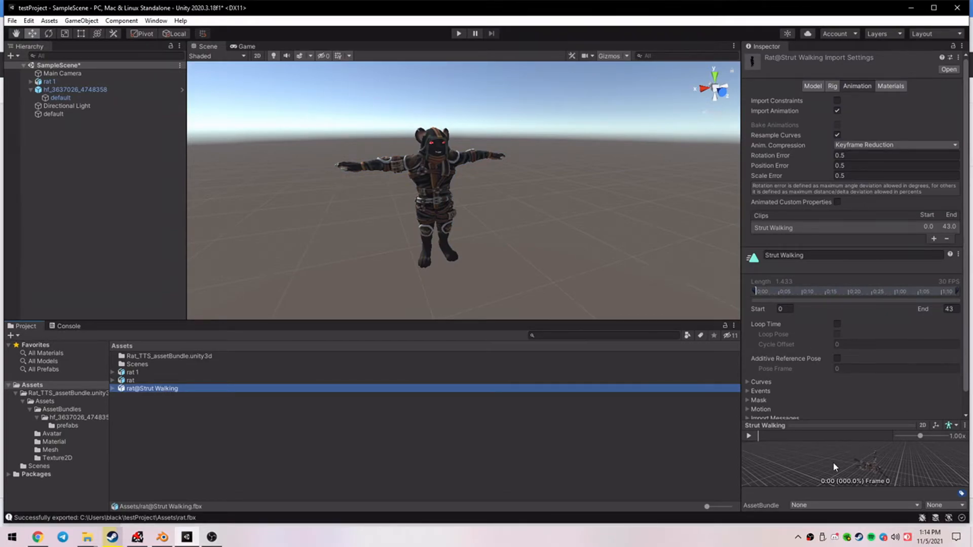
pyautogui.click(750, 437)
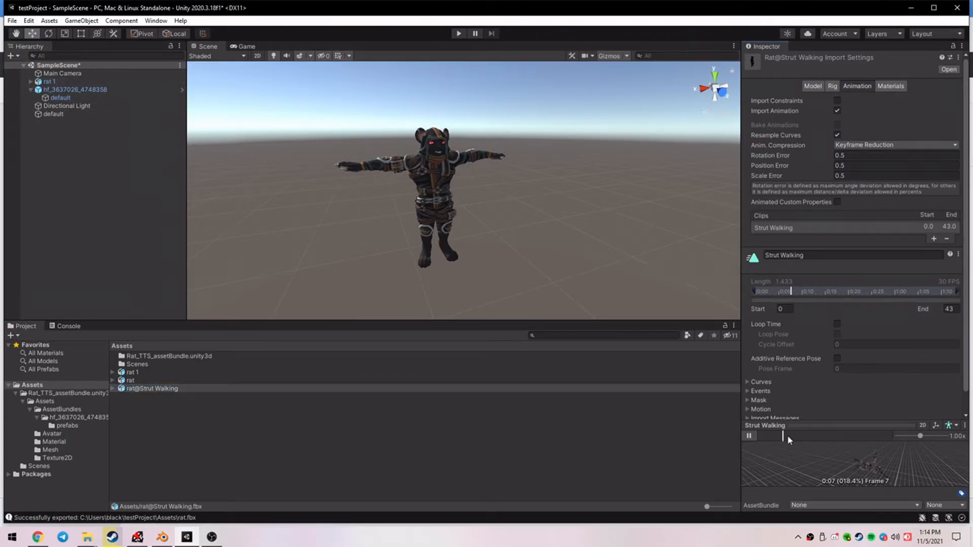
pyautogui.moveTo(845, 429); pyautogui.dragTo(843, 285)
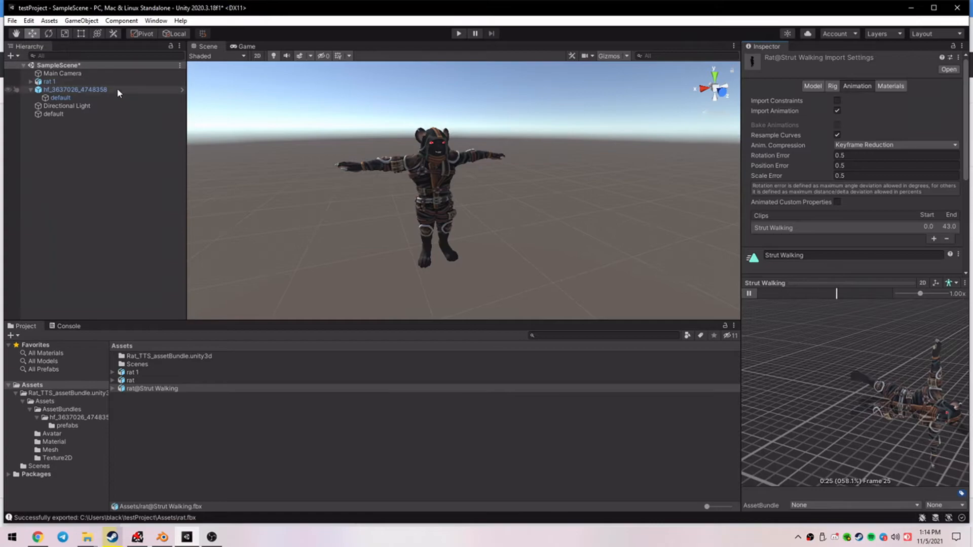
pyautogui.moveTo(866, 355); pyautogui.dragTo(818, 403, button='middle')
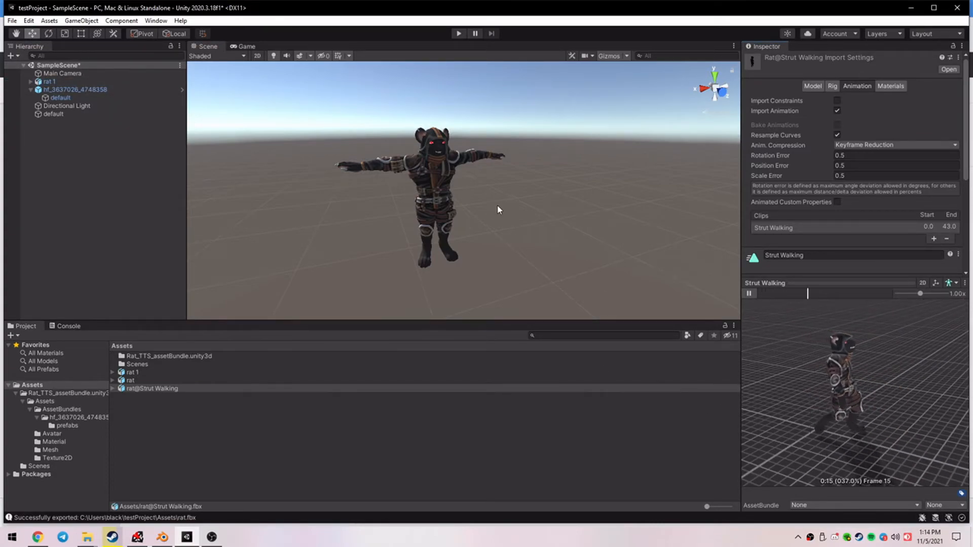
pyautogui.click(516, 220)
pyautogui.click(579, 387)
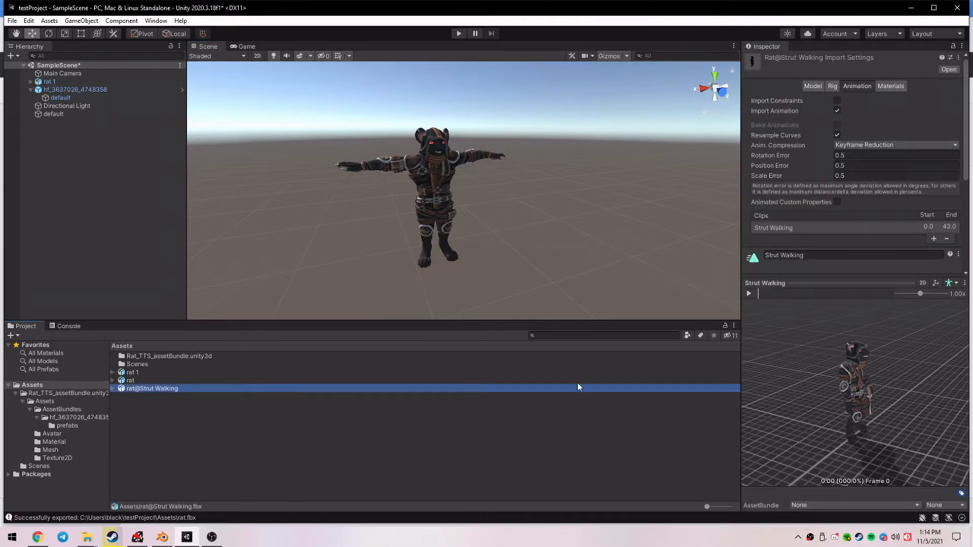
pyautogui.click(749, 294)
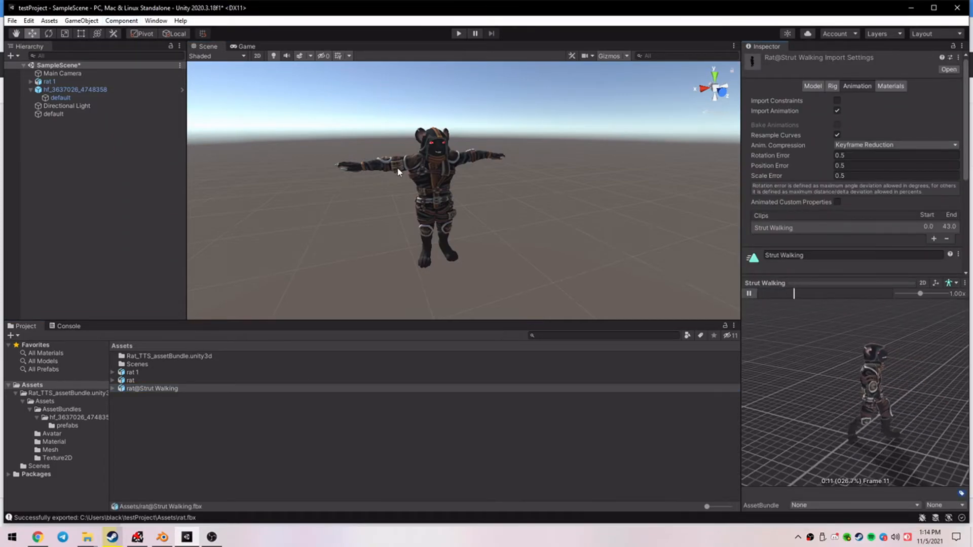
# Add an Animator component to the rat 1 object in the scene.
pyautogui.click(434, 178)
pyautogui.click(840, 148)
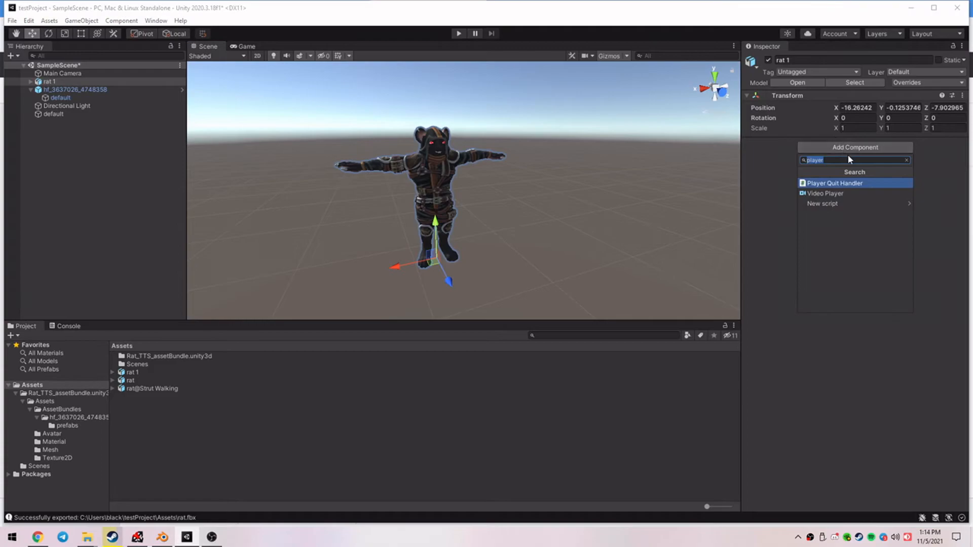
pyautogui.write('animator')
pyautogui.click(831, 185)
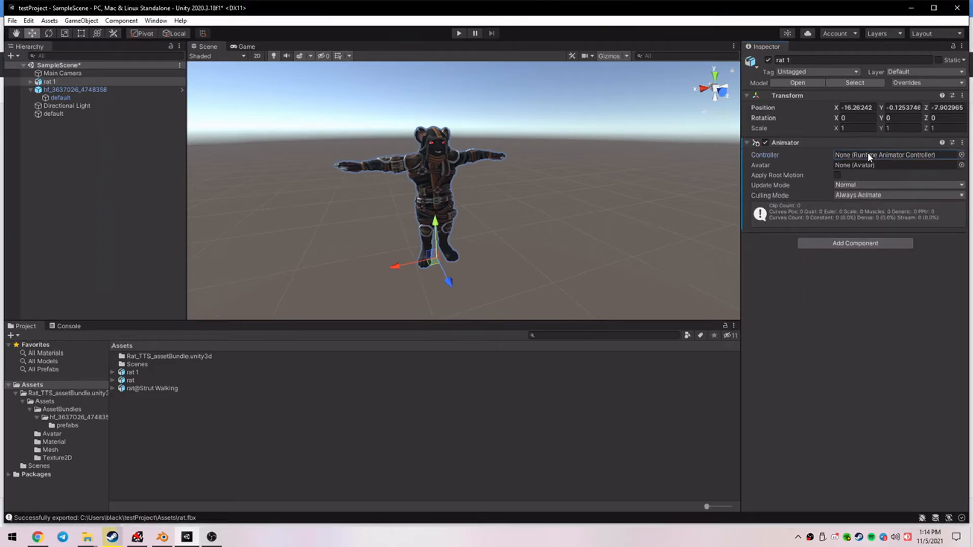
# Create an Animator Controller named ratAnimator in the Assets folder.
pyautogui.rightClick(387, 427)
pyautogui.moveTo(446, 150)
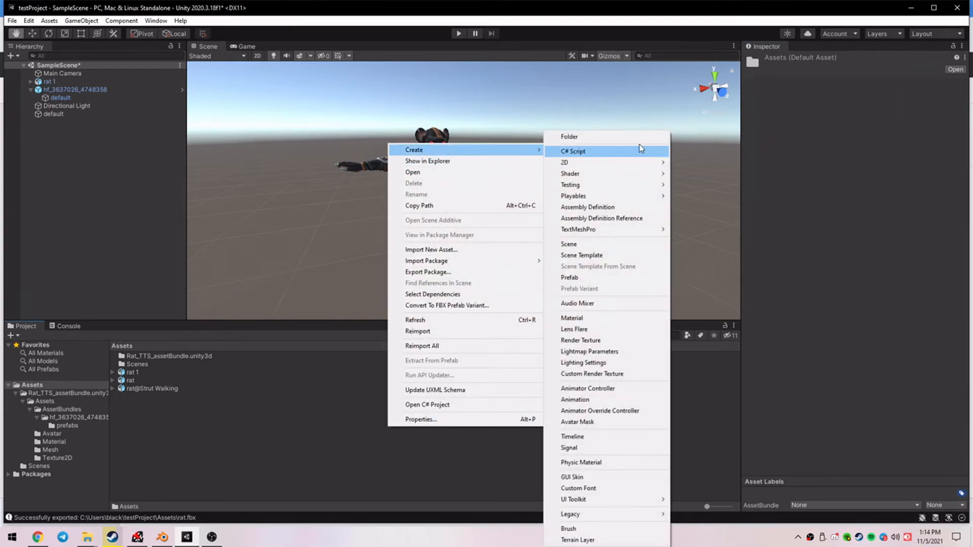
pyautogui.click(587, 388)
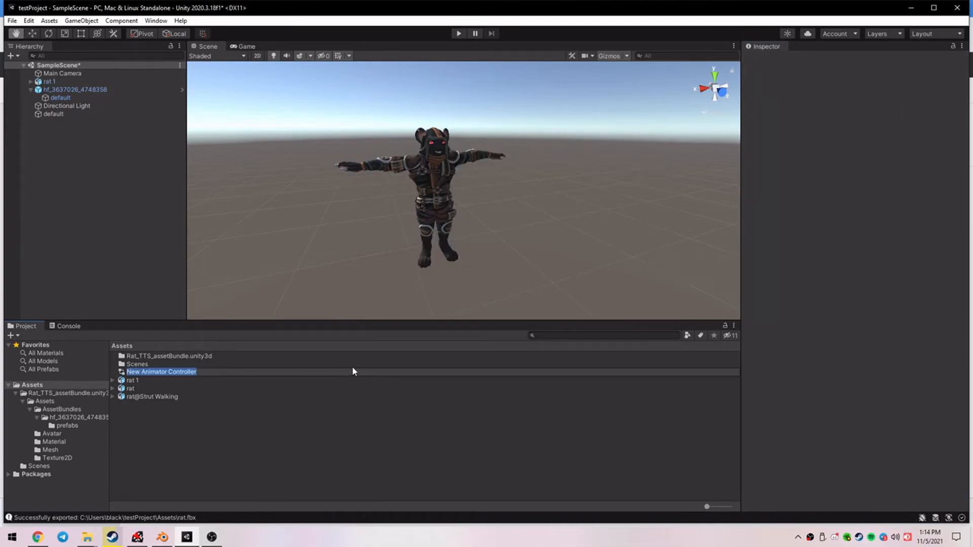
pyautogui.write('ratAnimator')
pyautogui.press('Return')
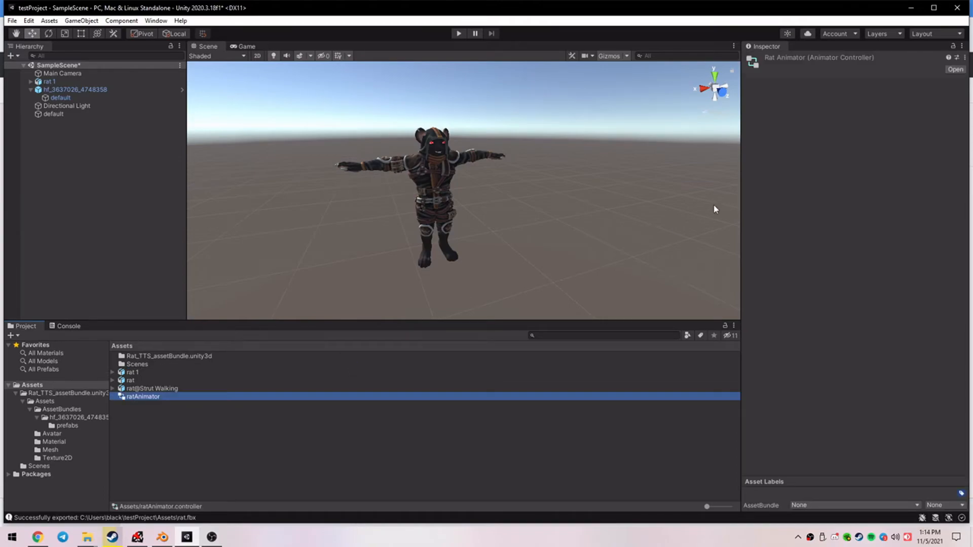
# Open ratAnimator and add the rat@Strut Walking clip to its Base Layer as the default state.
pyautogui.click(955, 69)
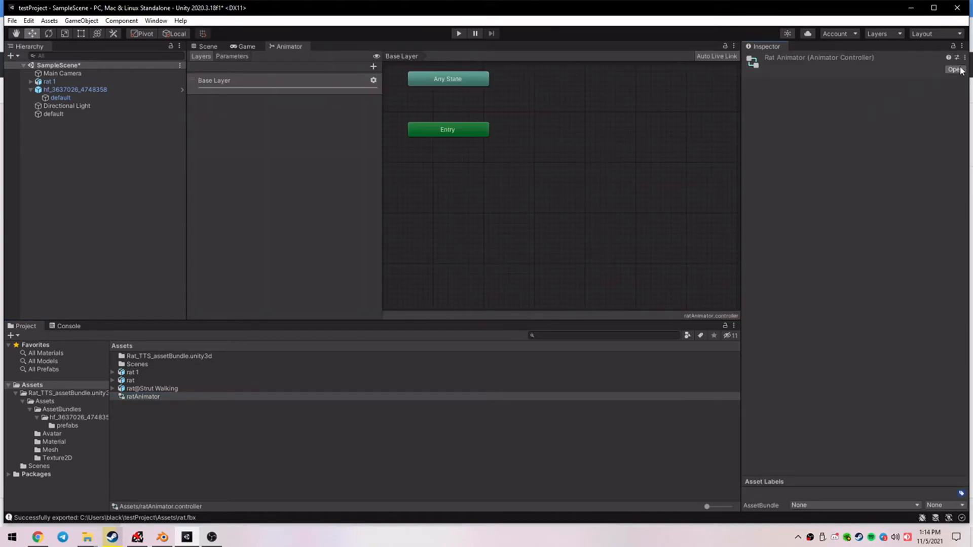
pyautogui.click(432, 131)
pyautogui.rightClick(539, 135)
pyautogui.moveTo(135, 389); pyautogui.dragTo(571, 161)
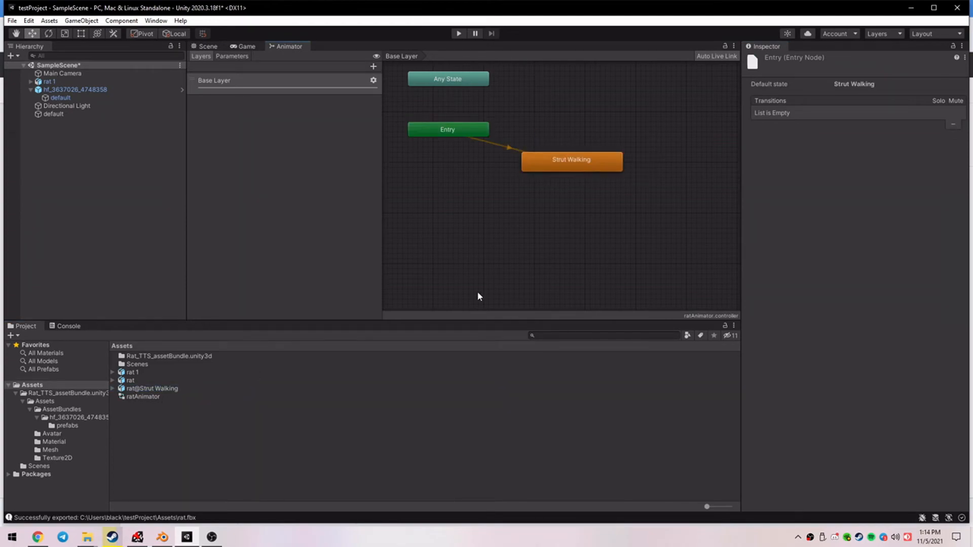
pyautogui.click(601, 240)
# Test the scene in play mode and check the rat model in the Scene view for the walking animation.
pyautogui.click(458, 33)
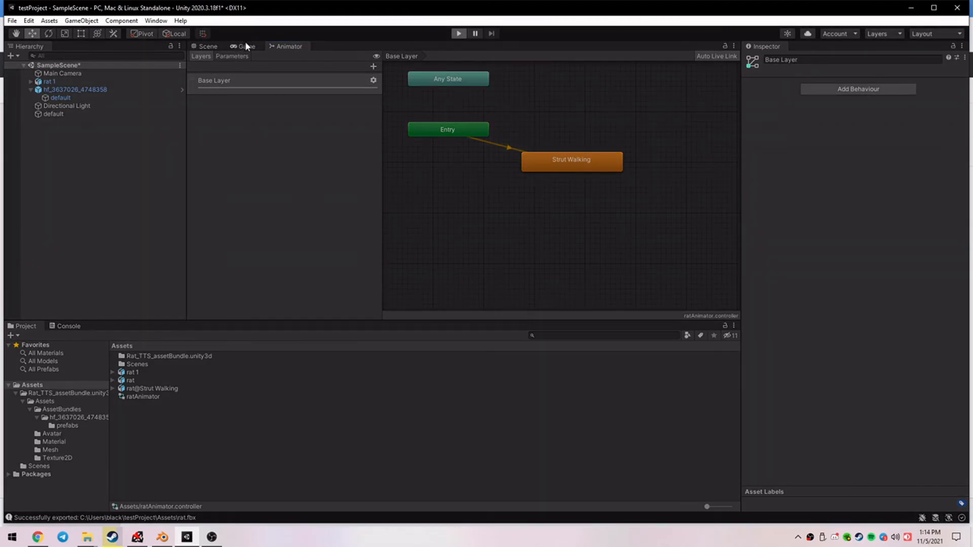
pyautogui.click(457, 34)
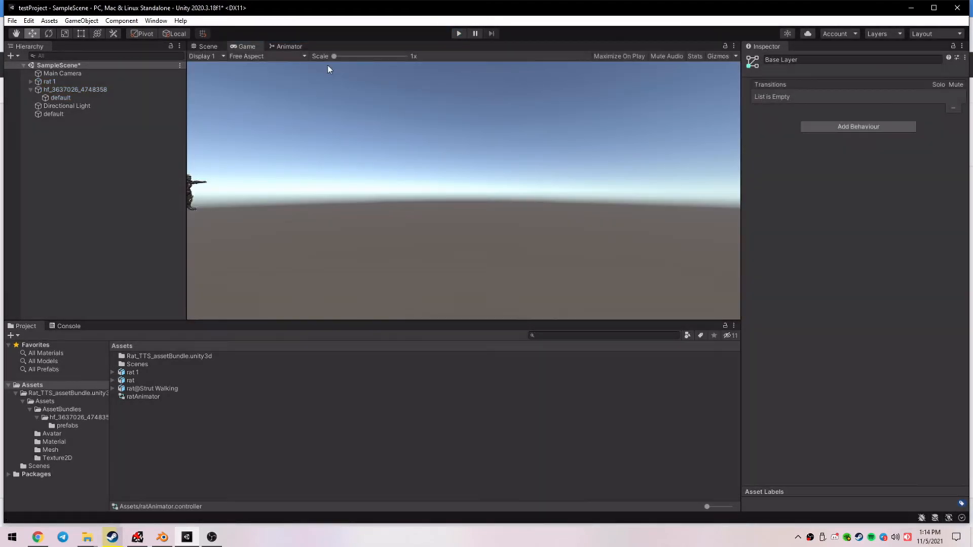
pyautogui.click(208, 46)
pyautogui.press('s')
pyautogui.moveTo(517, 136); pyautogui.dragTo(521, 145, button='right')
pyautogui.click(452, 33)
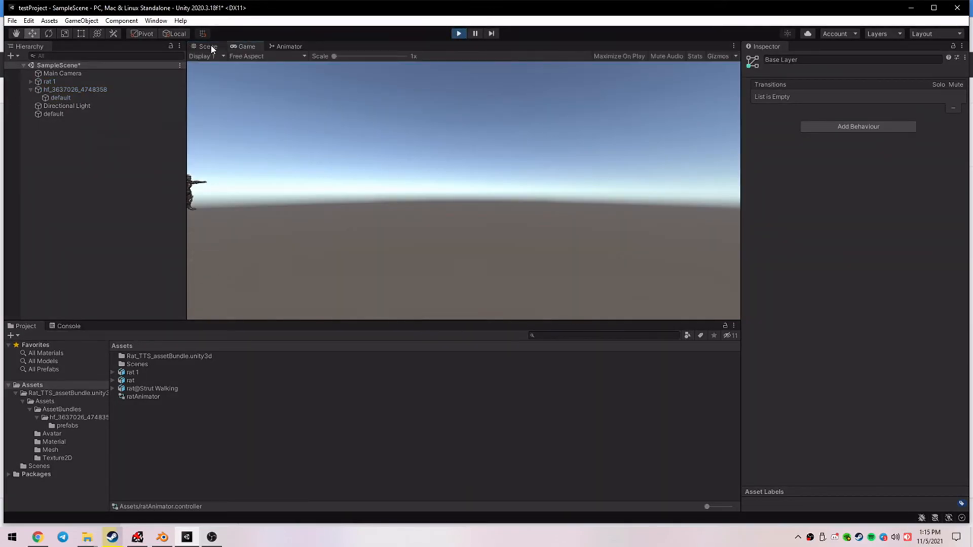
# Inspect ratAnimator's Entry node, stop play mode, and check the settings of the Strut Walking state.
pyautogui.click(288, 46)
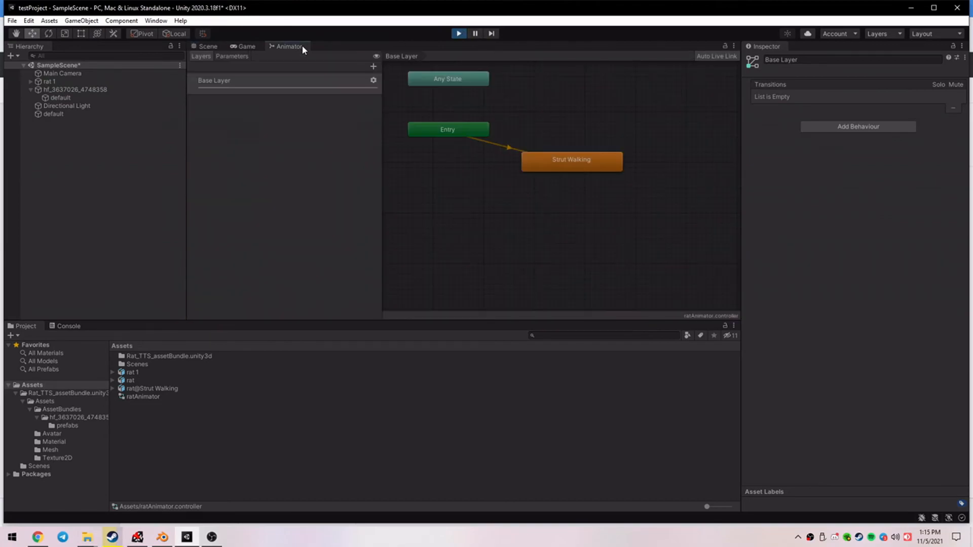
pyautogui.click(468, 131)
pyautogui.click(458, 34)
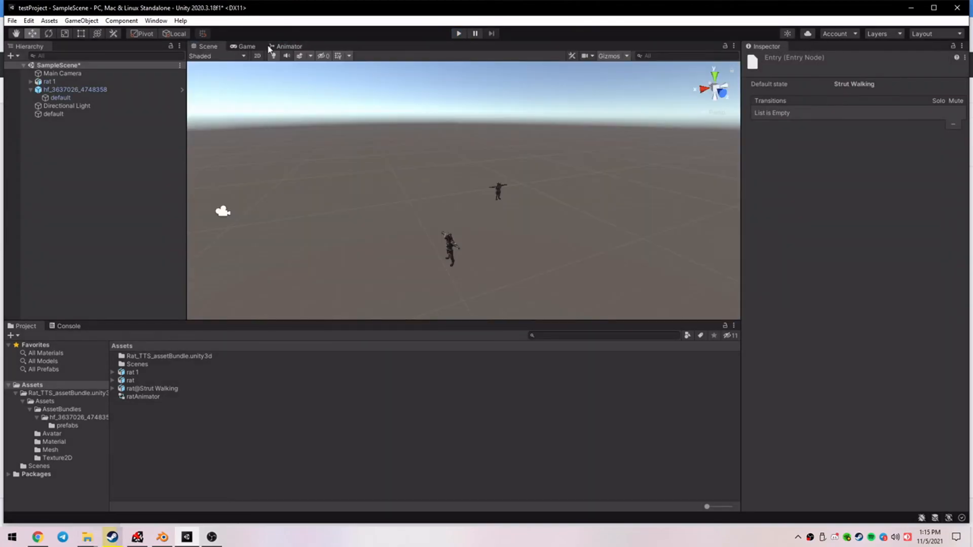
pyautogui.click(288, 46)
pyautogui.click(585, 167)
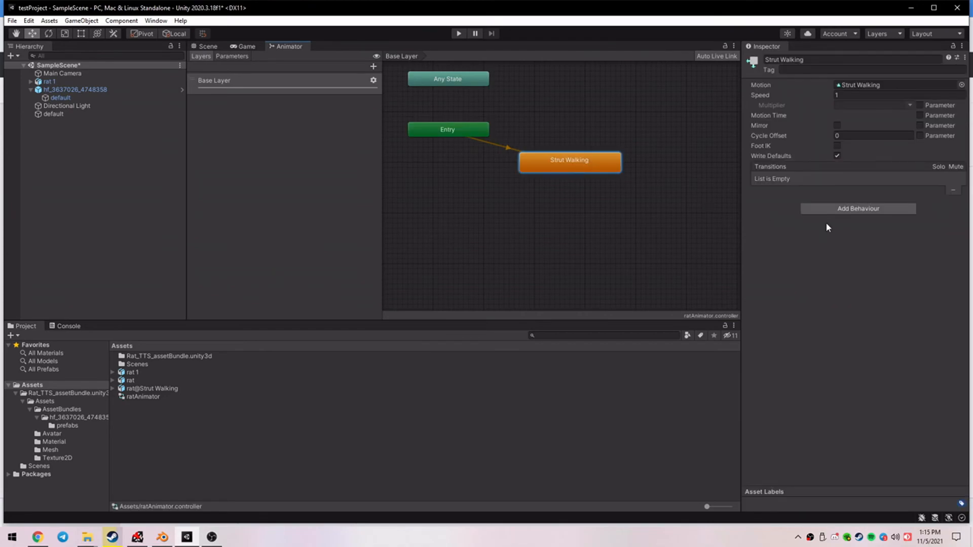
pyautogui.doubleClick(127, 397)
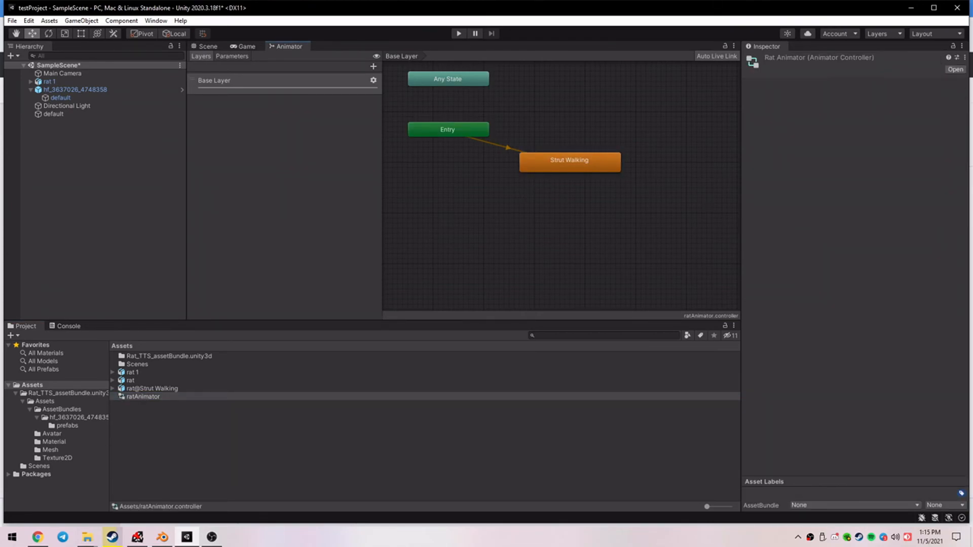
# Run the scene in play mode and select the rat's mesh in the Scene view to watch its walking animation.
pyautogui.click(459, 33)
pyautogui.click(289, 46)
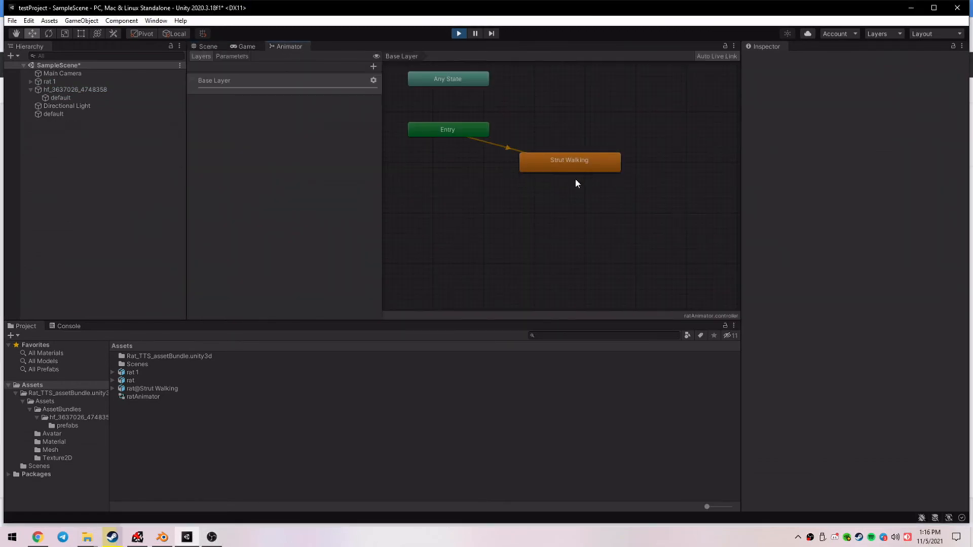
pyautogui.click(205, 46)
pyautogui.click(491, 192)
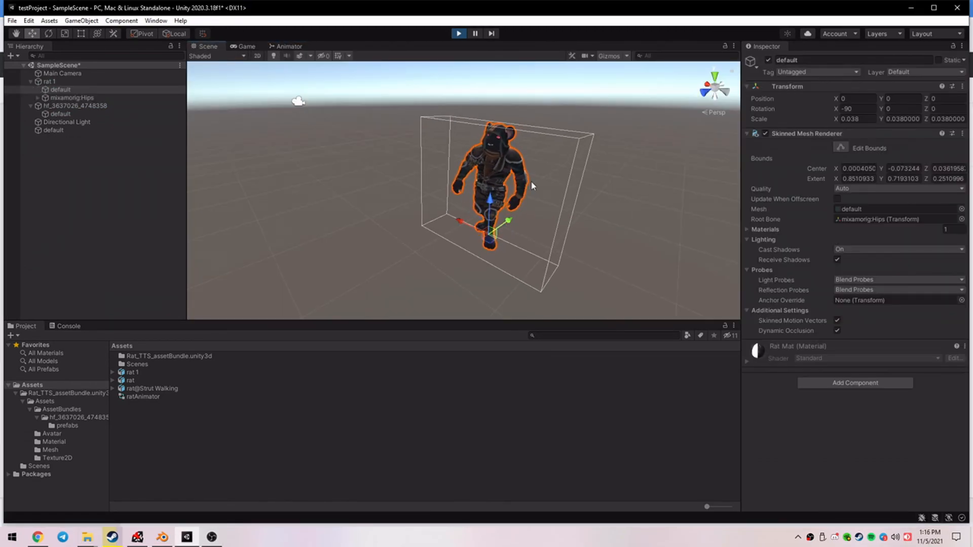
# Review rat 1's Animator component and ratAnimator's Strut Walking state, and view the walking rat from the front in the running scene.
pyautogui.click(53, 83)
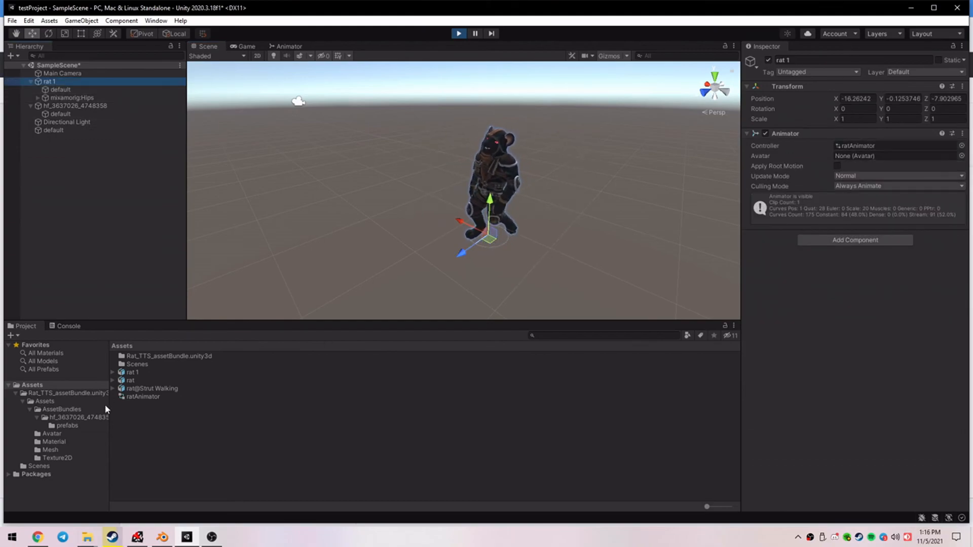
pyautogui.click(138, 396)
pyautogui.click(287, 46)
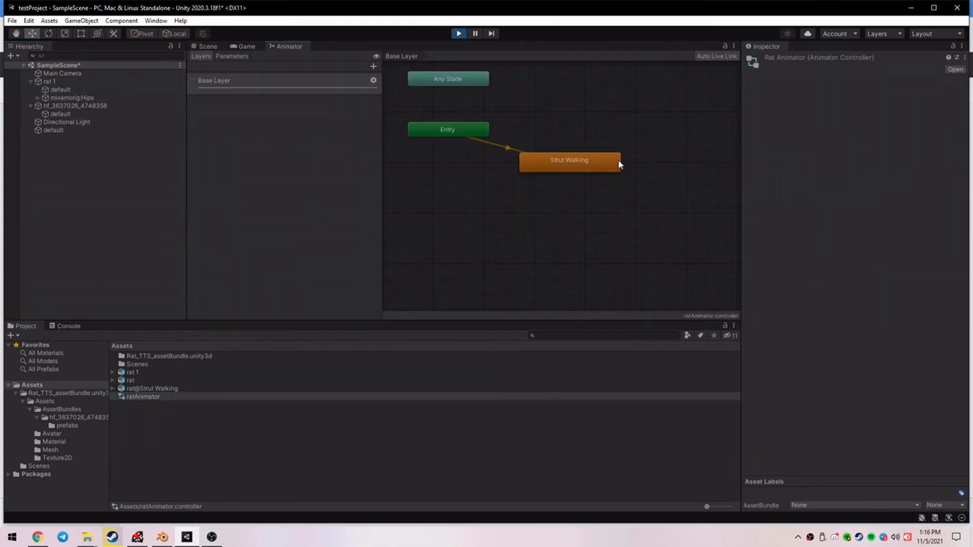
pyautogui.click(584, 163)
pyautogui.click(207, 46)
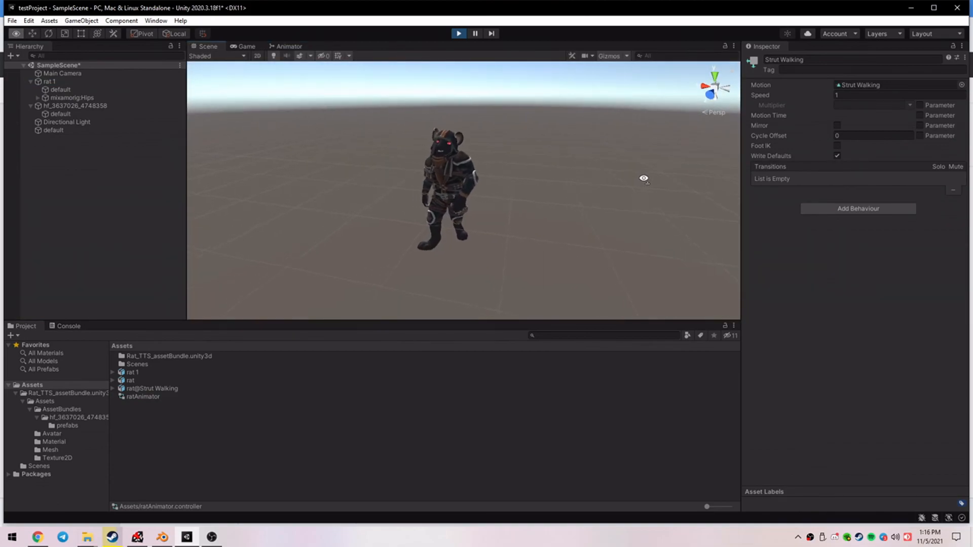
pyautogui.keyDown('alt'); pyautogui.moveTo(813, 199); pyautogui.dragTo(618, 120); pyautogui.keyUp('alt')
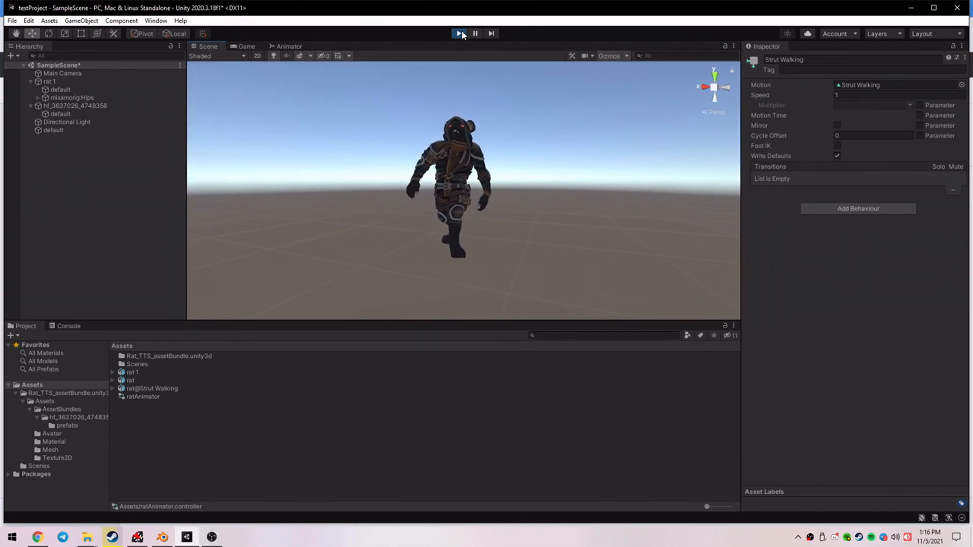